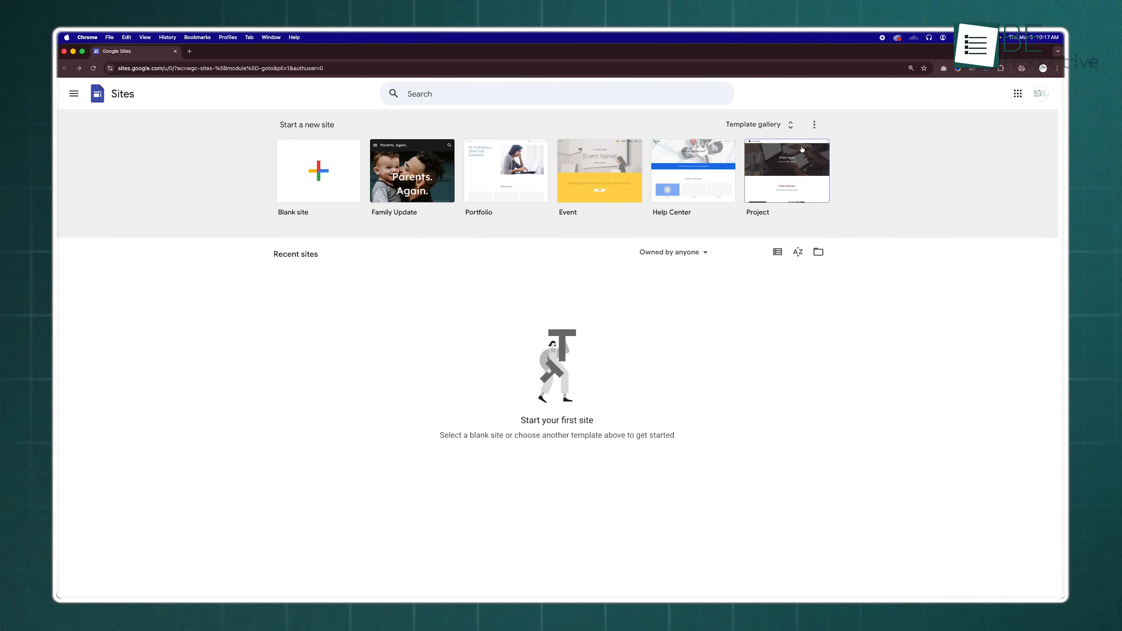
# - Open the full template gallery to view the available site templates
pyautogui.click(798, 130)
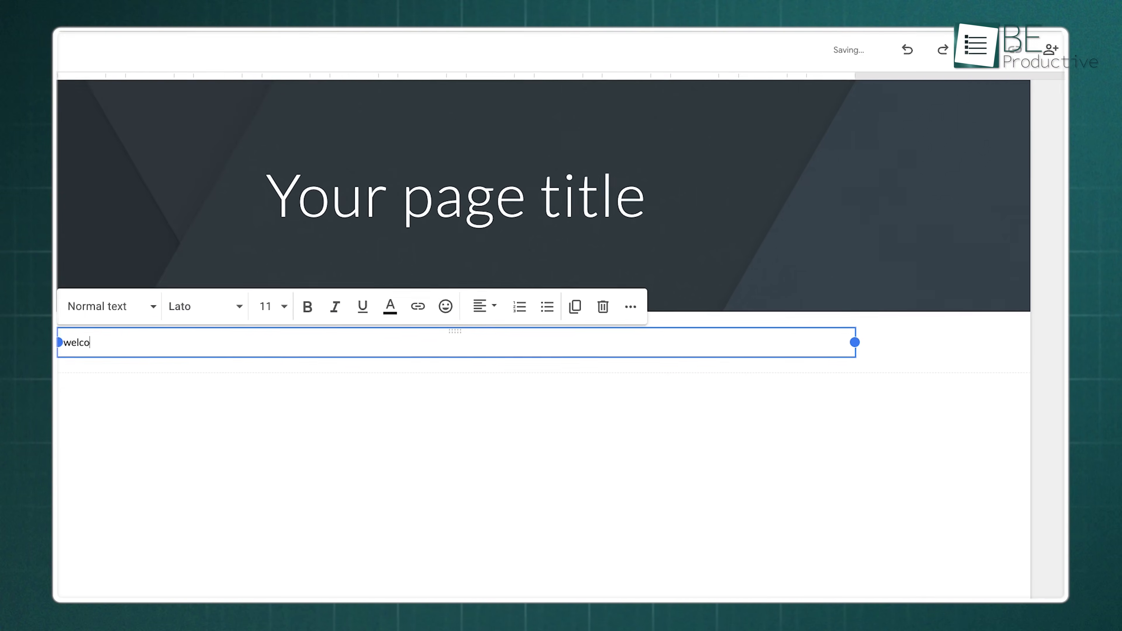
# - Complete the text box below the page header so it reads "welcome to this page"
pyautogui.write('to this page')
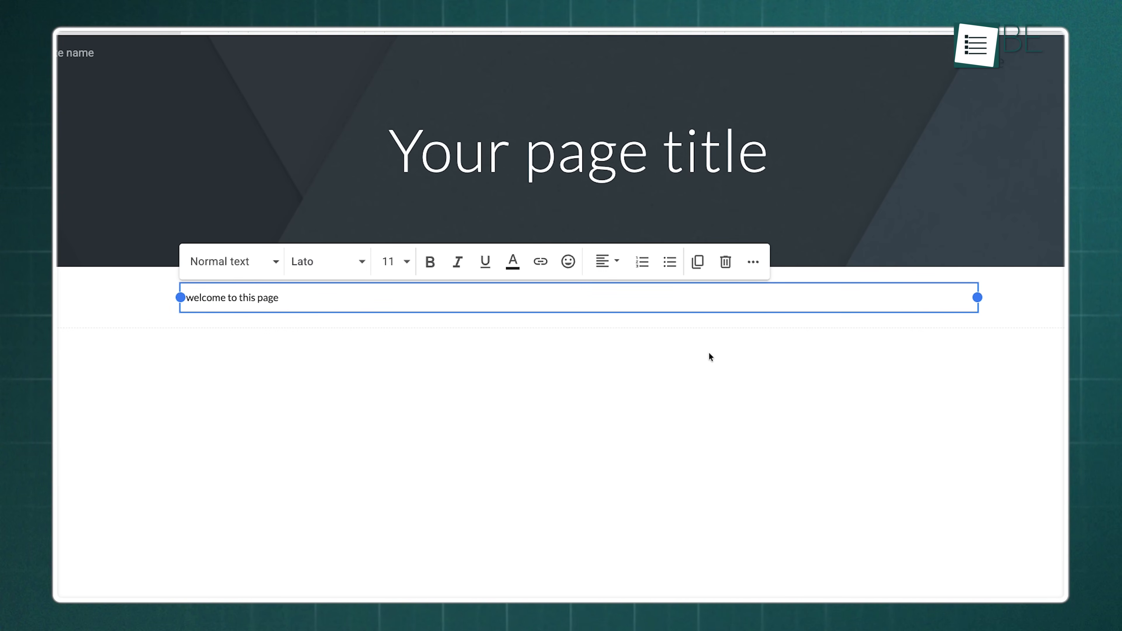
pyautogui.click(709, 354)
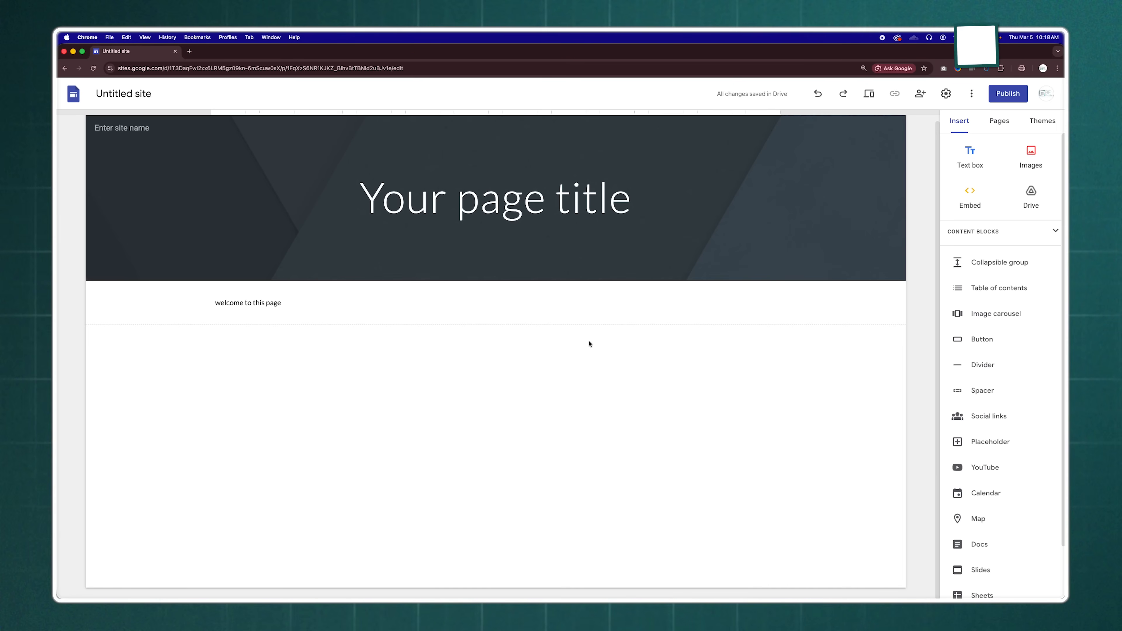
# - Upload the image robot.png from the Logos and Extras folder onto the page
pyautogui.click(1031, 155)
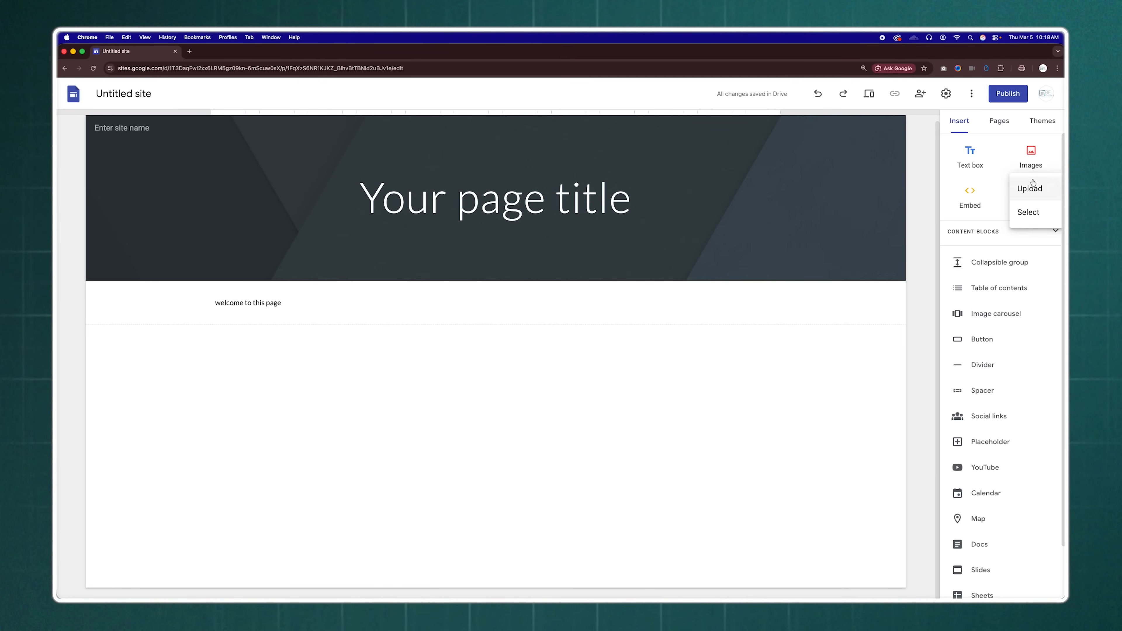
pyautogui.click(1033, 188)
pyautogui.click(677, 265)
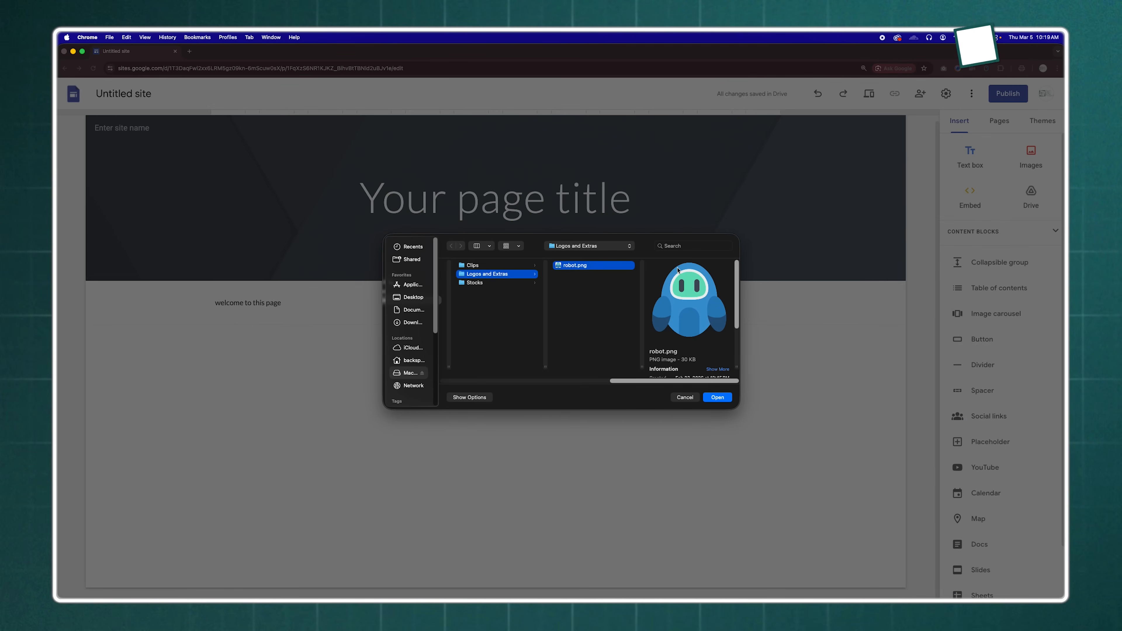
pyautogui.click(718, 397)
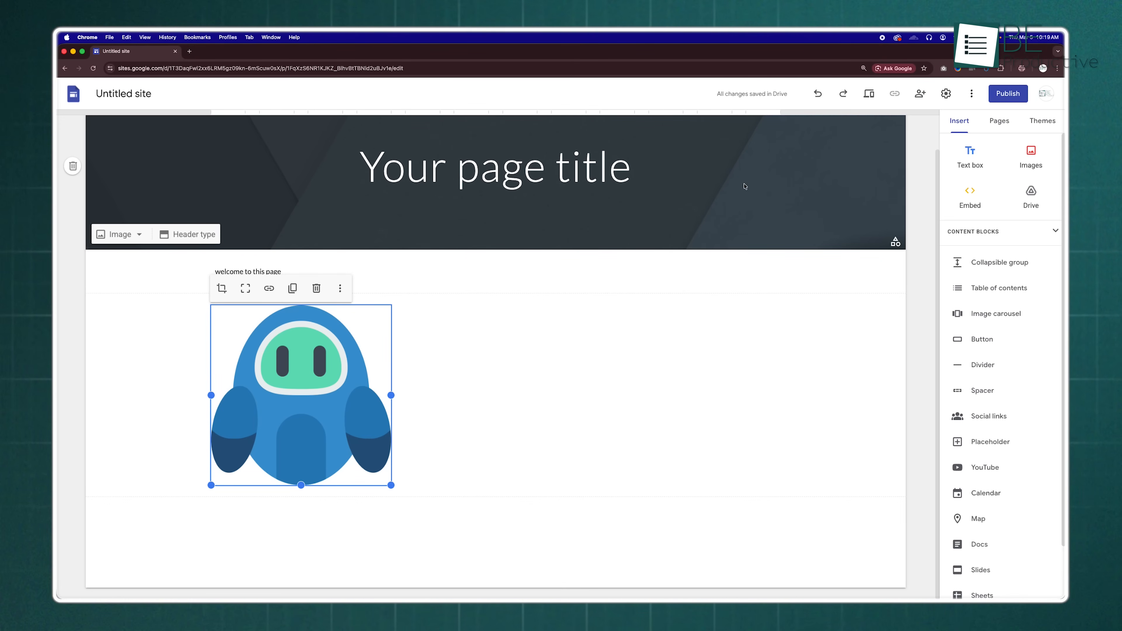
# - Examine the By URL and Embed code options for embedding web content, and close the dialog without inserting anything
pyautogui.click(971, 197)
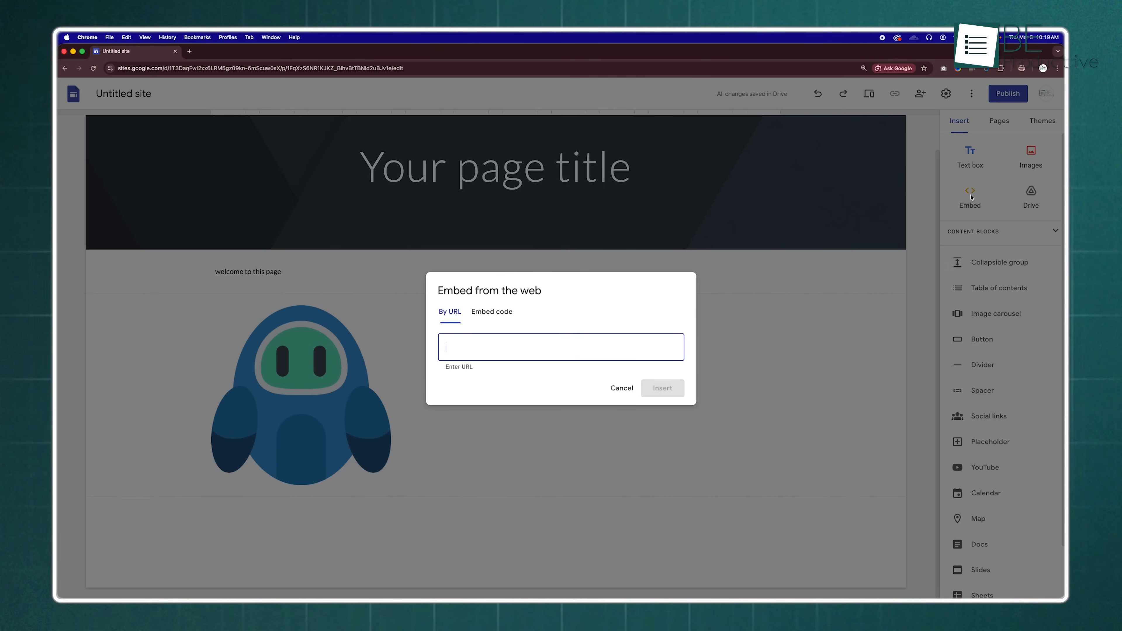
pyautogui.click(493, 314)
pyautogui.click(450, 296)
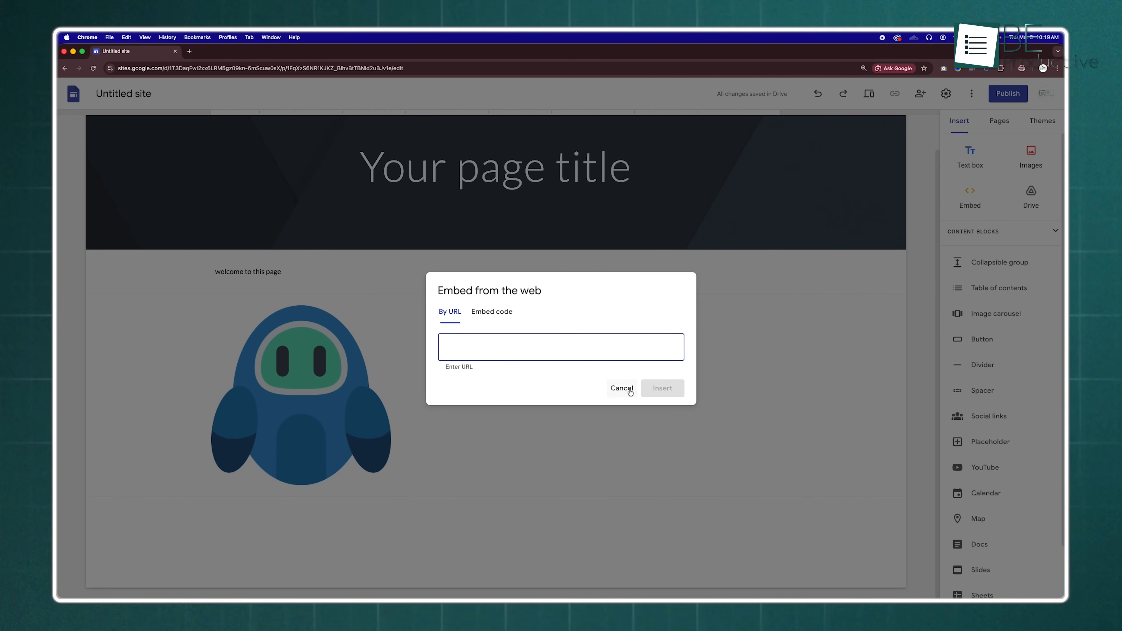
pyautogui.click(629, 392)
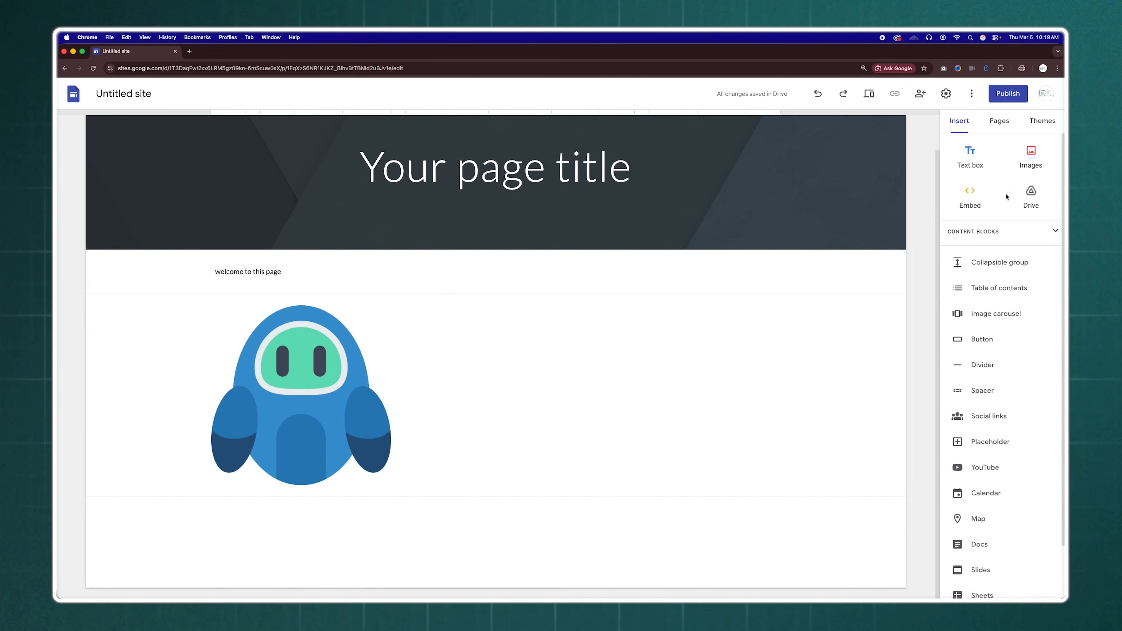
# - Browse the Google Drive files available for insertion under My Drive, Shared with me and Recent
pyautogui.click(1024, 194)
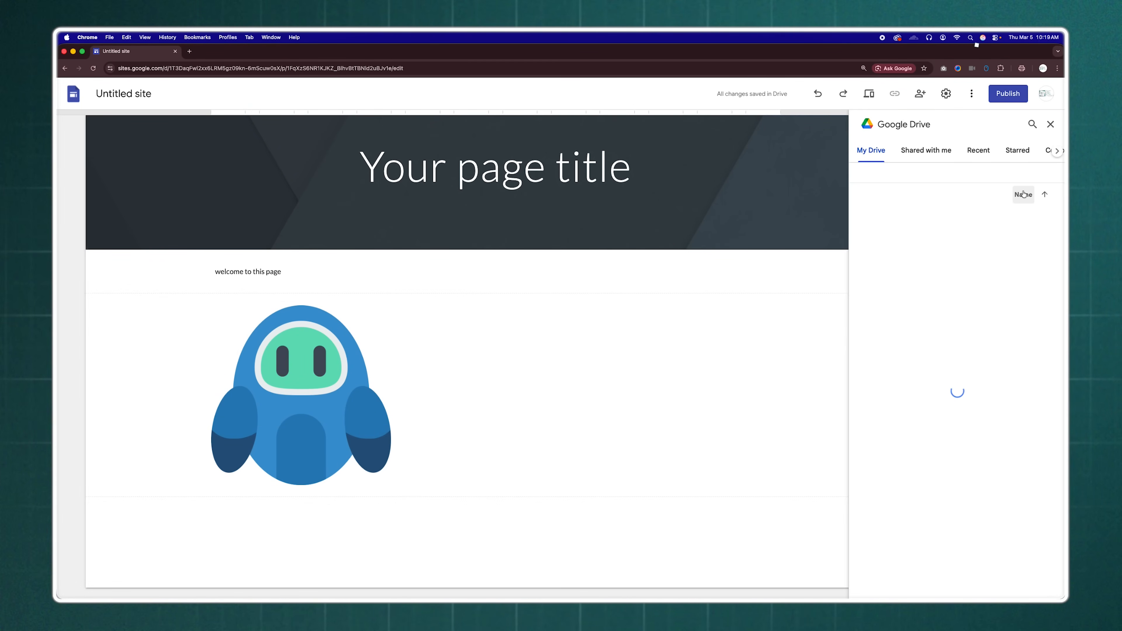
pyautogui.click(939, 151)
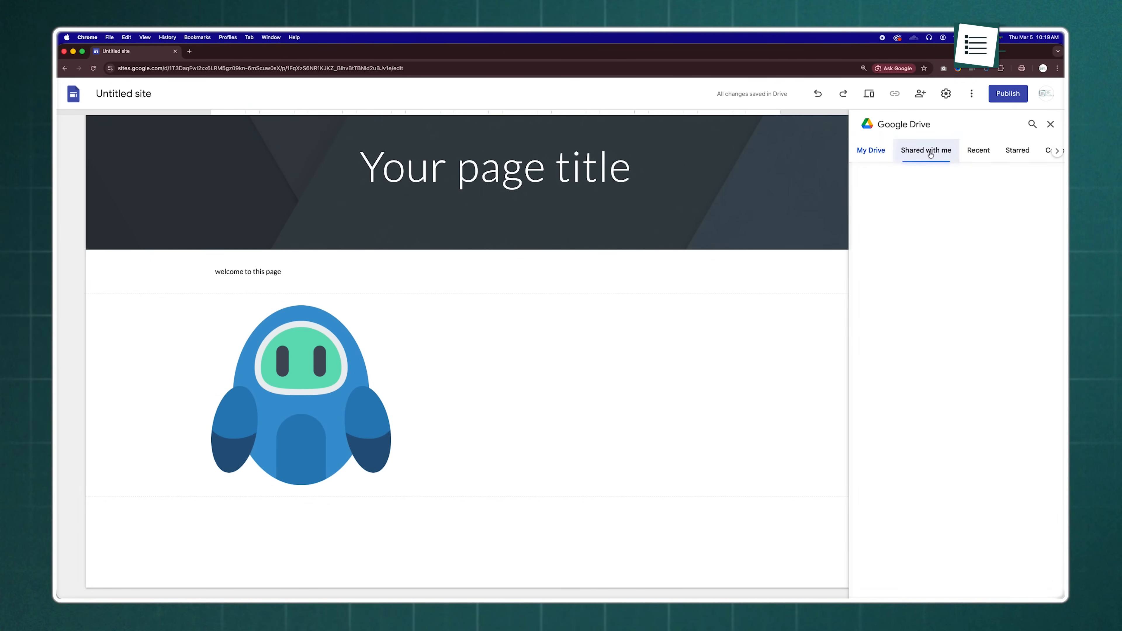
pyautogui.click(971, 155)
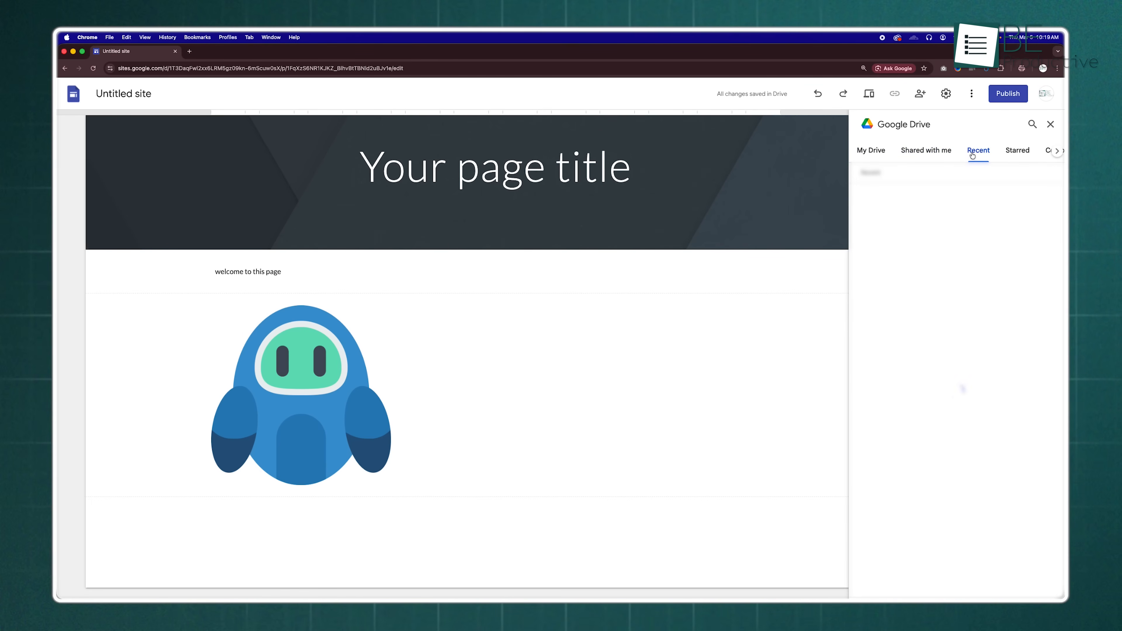
pyautogui.click(928, 153)
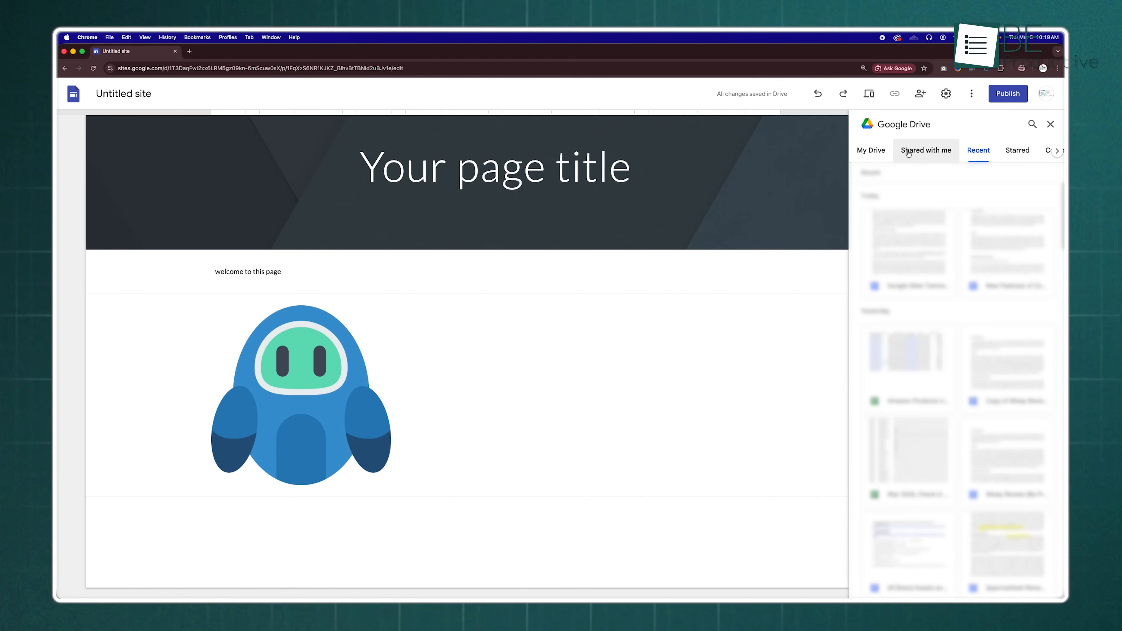
pyautogui.click(885, 153)
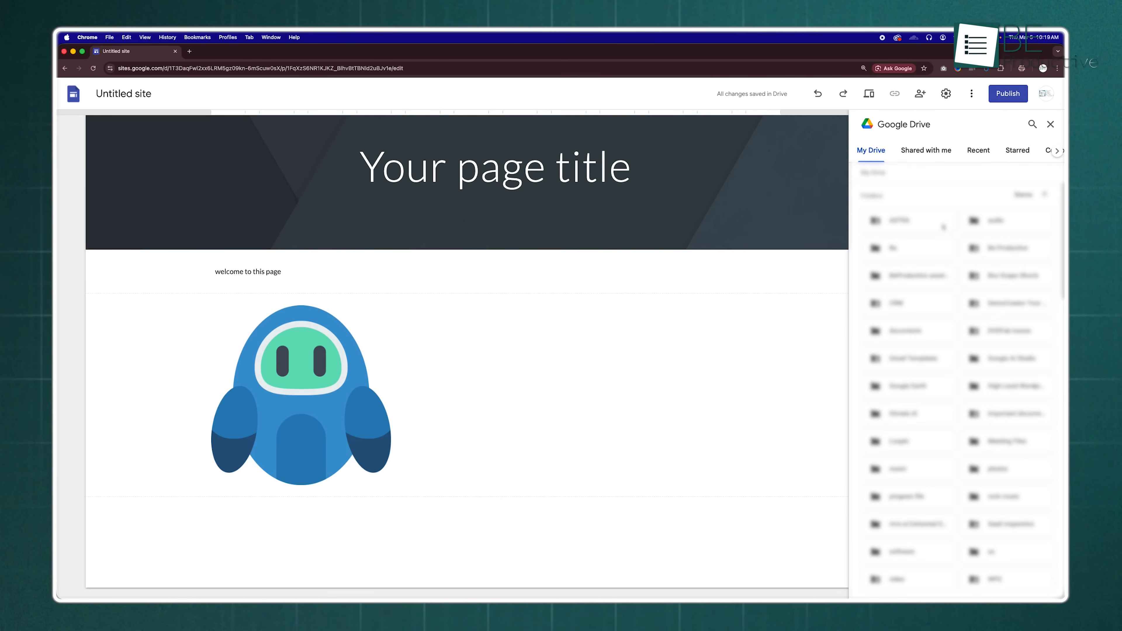
pyautogui.scroll(-10, 944, 228)
pyautogui.scroll(10, 944, 237)
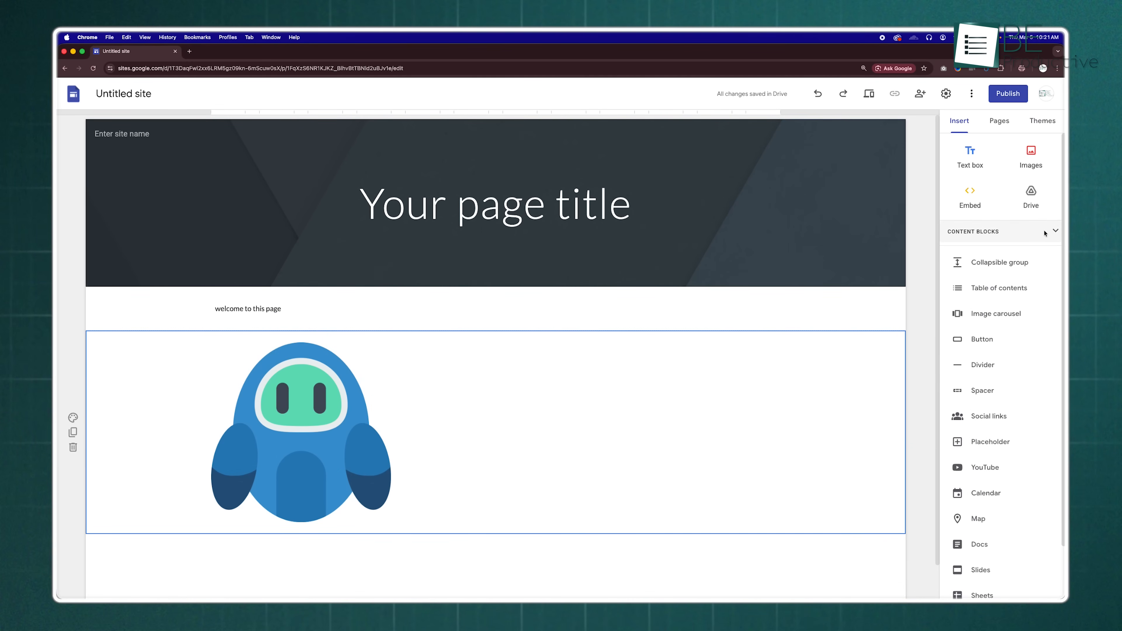
# - Add the content block layout with two small stacked placeholders beside one large placeholder
pyautogui.click(1044, 233)
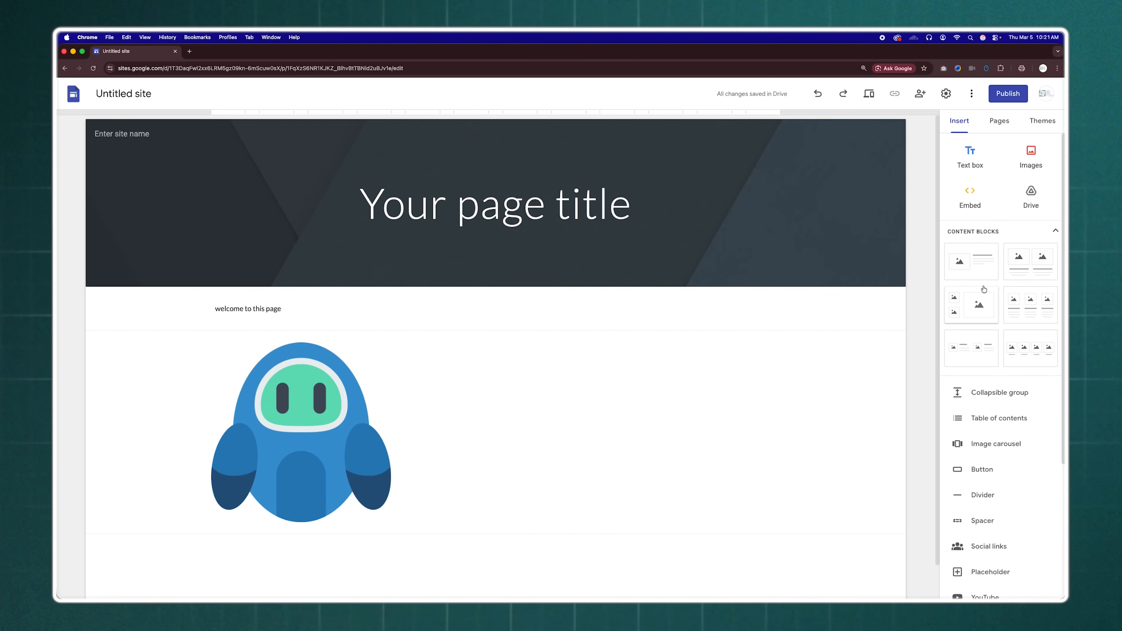
pyautogui.click(991, 299)
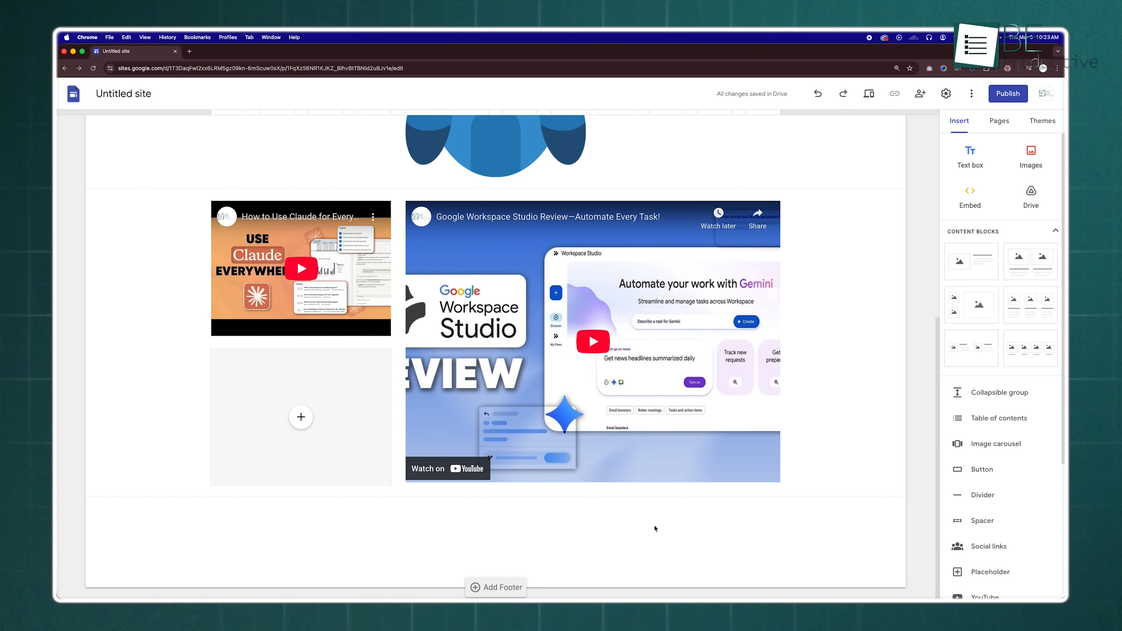
pyautogui.click(302, 419)
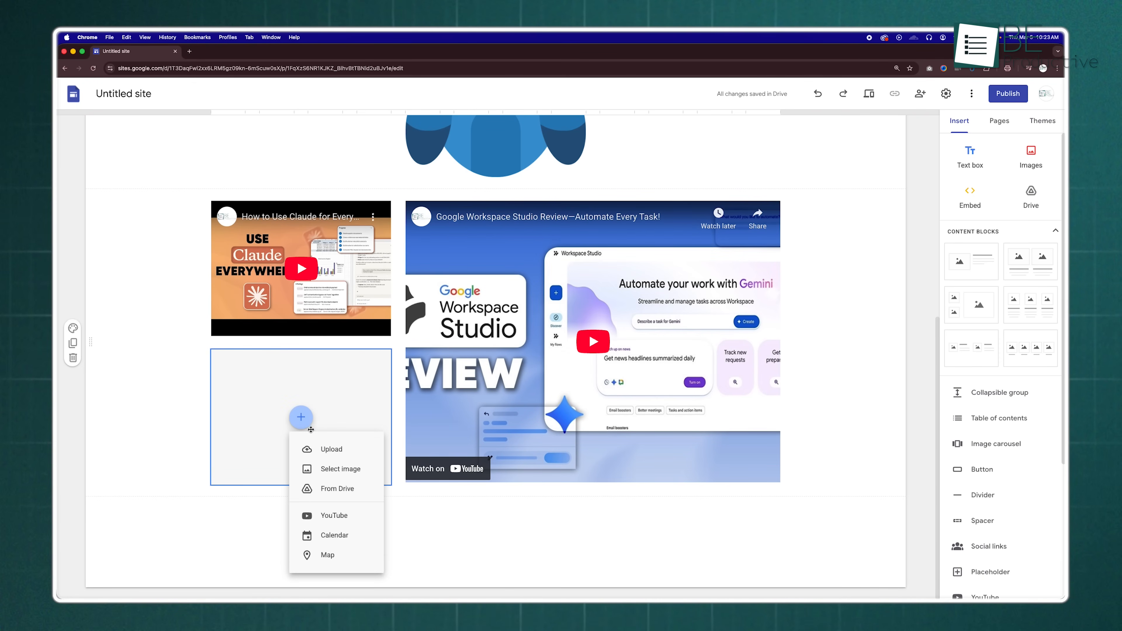
pyautogui.click(334, 516)
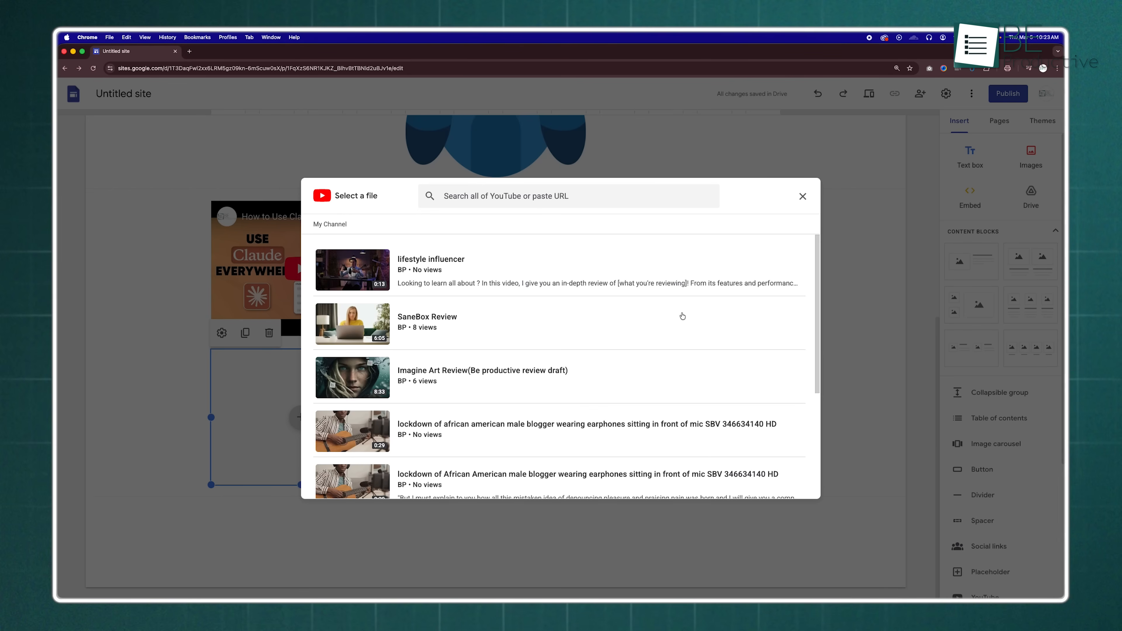
pyautogui.click(599, 198)
pyautogui.write('https://www.youtube.com/watch?v=VD0NMdxXSl0')
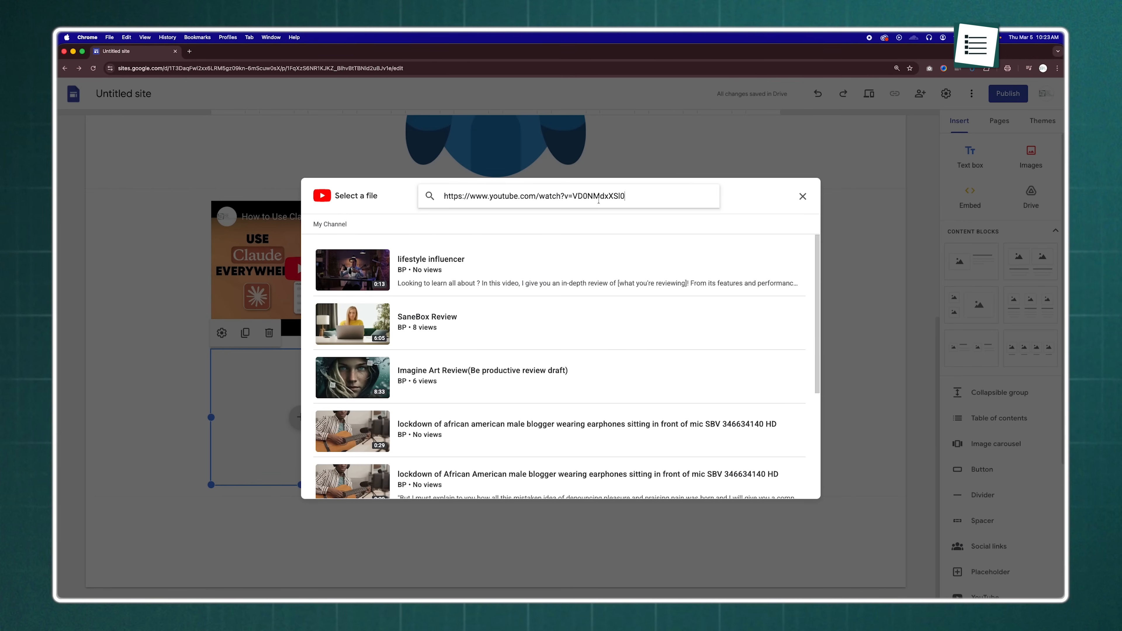
pyautogui.press('Return')
pyautogui.click(619, 292)
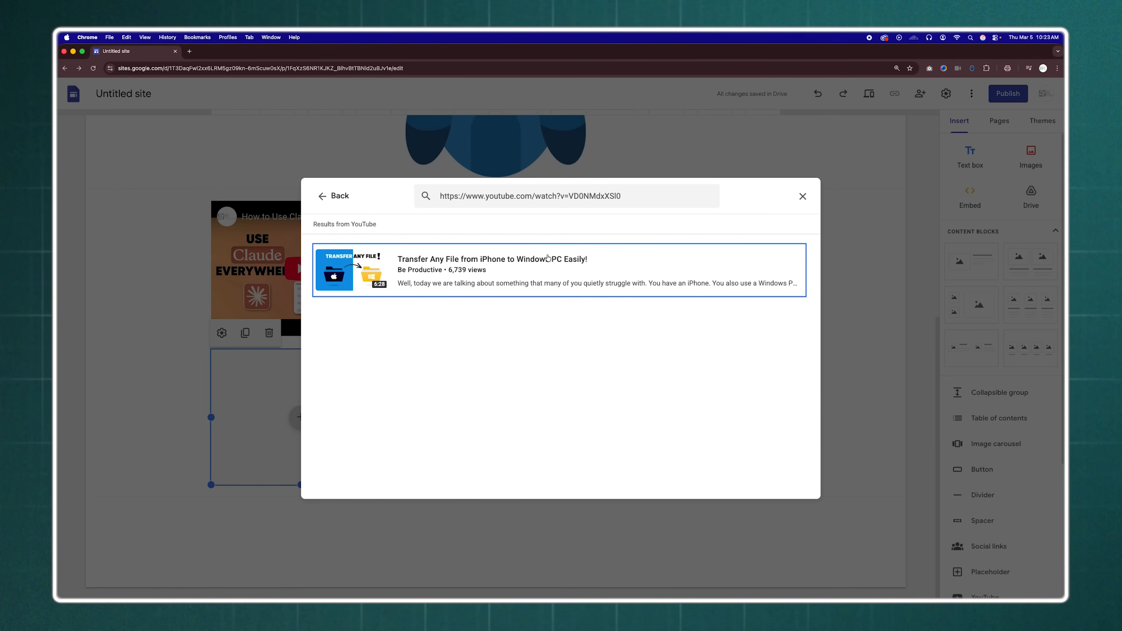
pyautogui.click(792, 487)
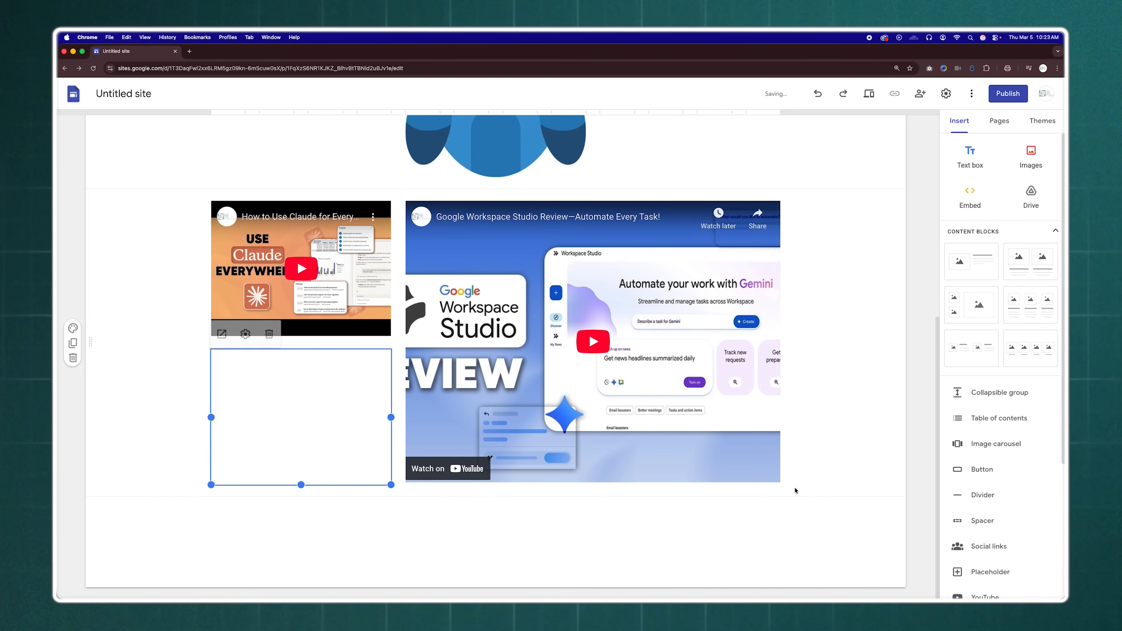
pyautogui.click(675, 515)
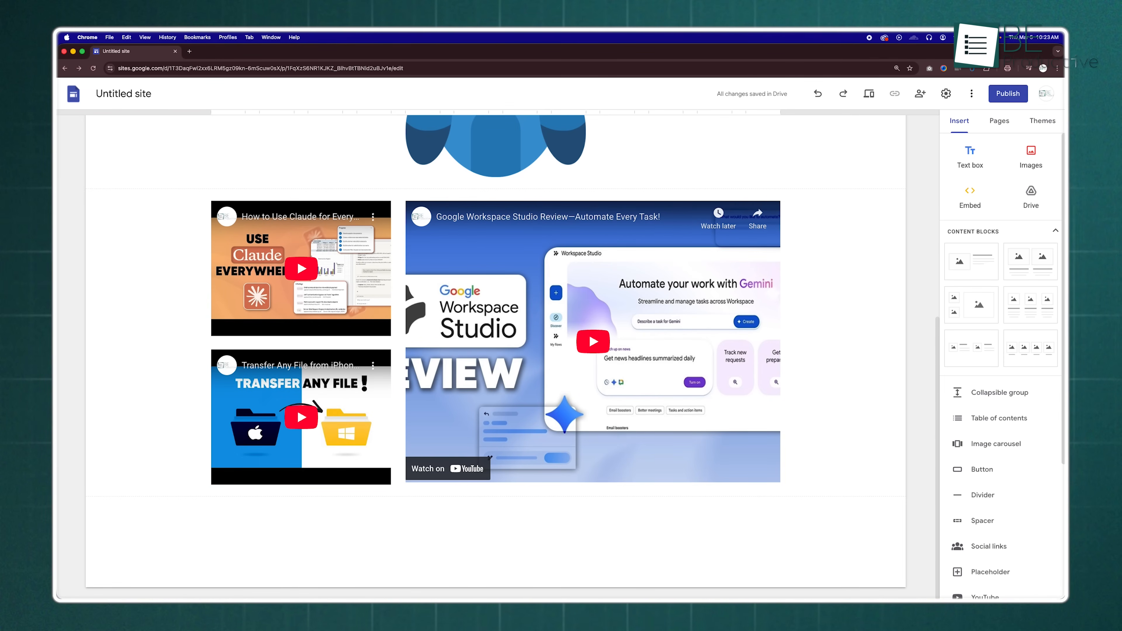
pyautogui.click(767, 523)
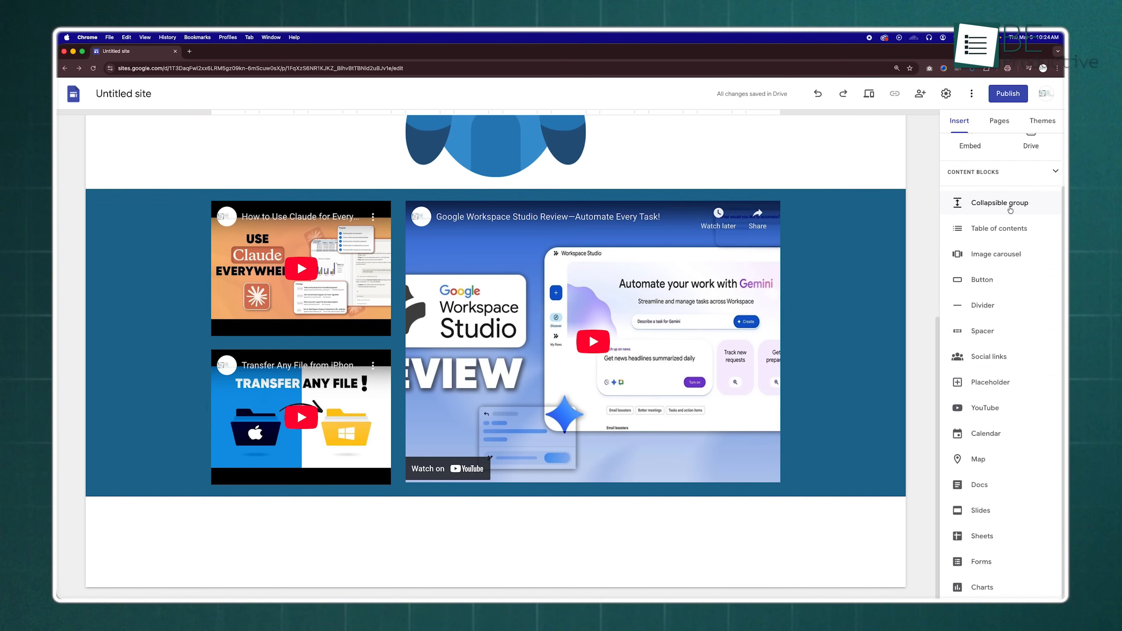
# - Insert a collapsible group below the video section, and expand the Tutorials group to check its video links
pyautogui.click(1011, 210)
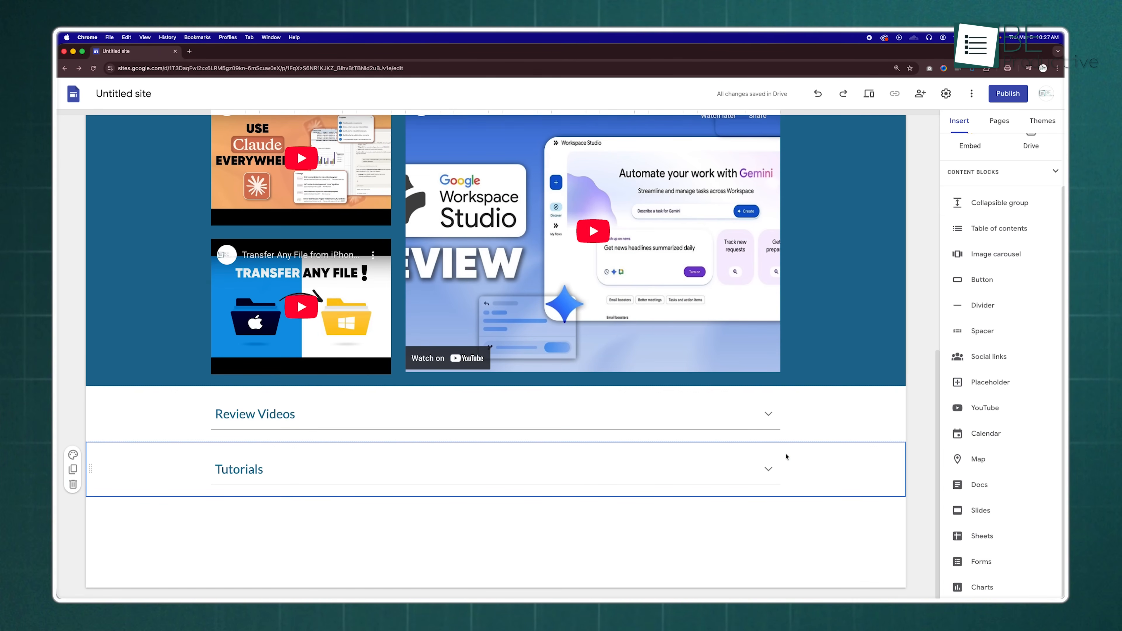
pyautogui.click(769, 469)
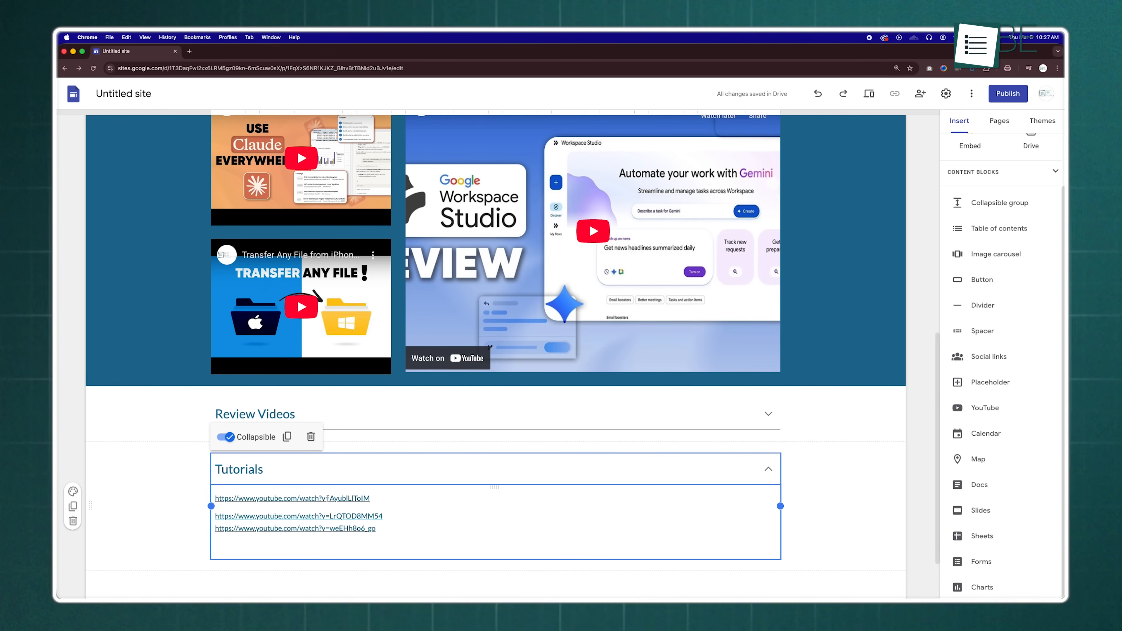
pyautogui.click(328, 499)
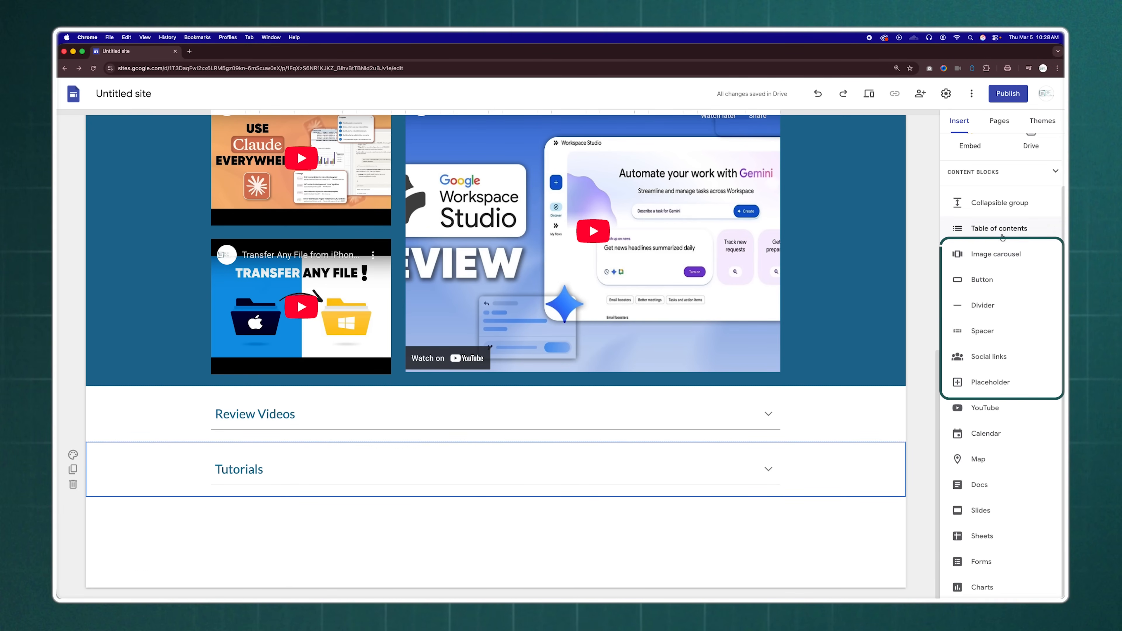
# - Try adding a divider and a spacer to the page
pyautogui.click(997, 304)
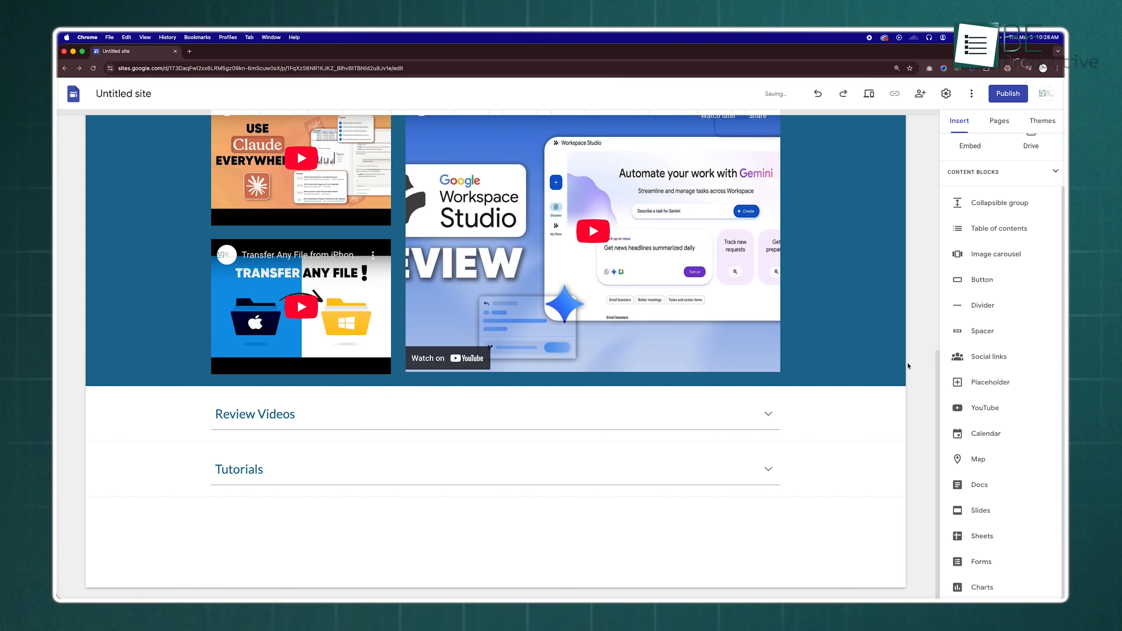
pyautogui.click(1004, 332)
pyautogui.click(920, 424)
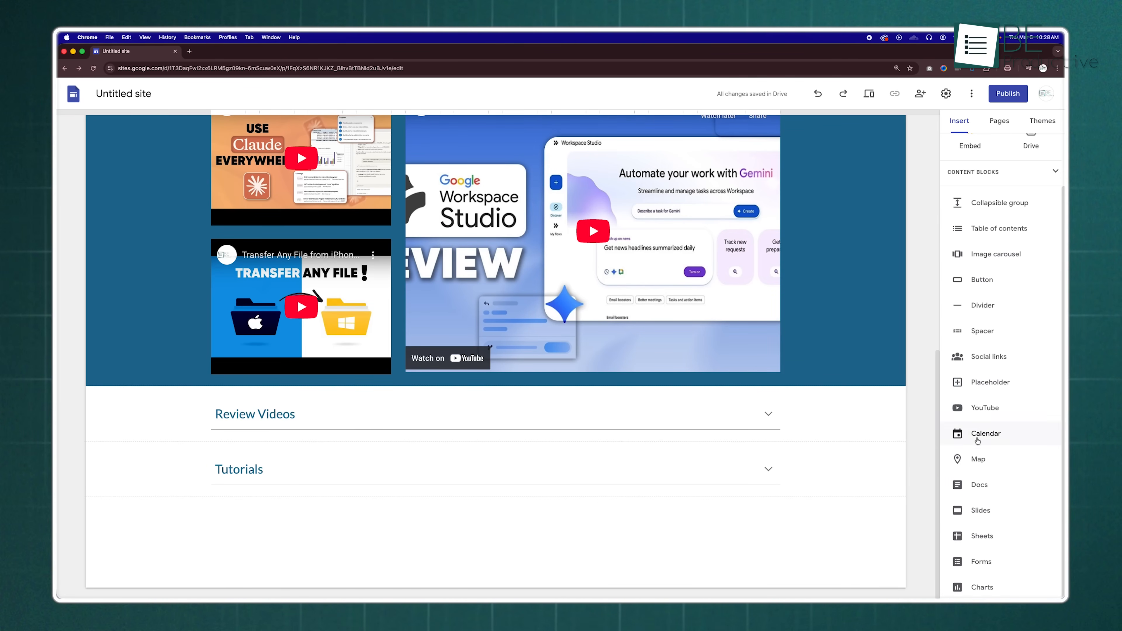
# - Look at the YouTube insert option and at the Satellite view in the map location picker
pyautogui.click(978, 411)
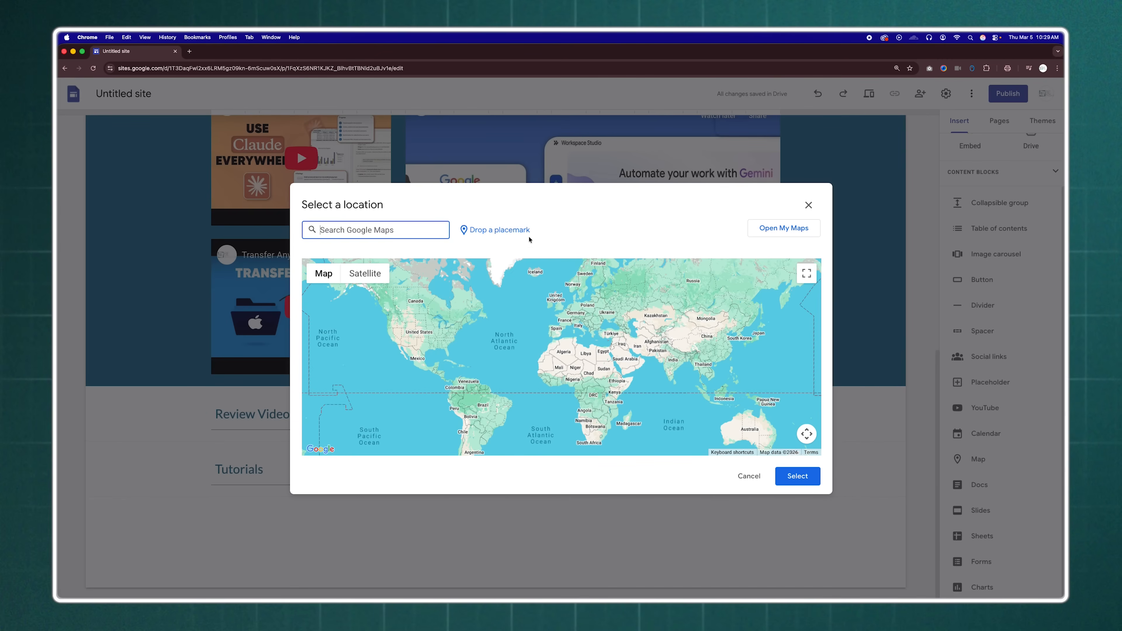
pyautogui.click(356, 274)
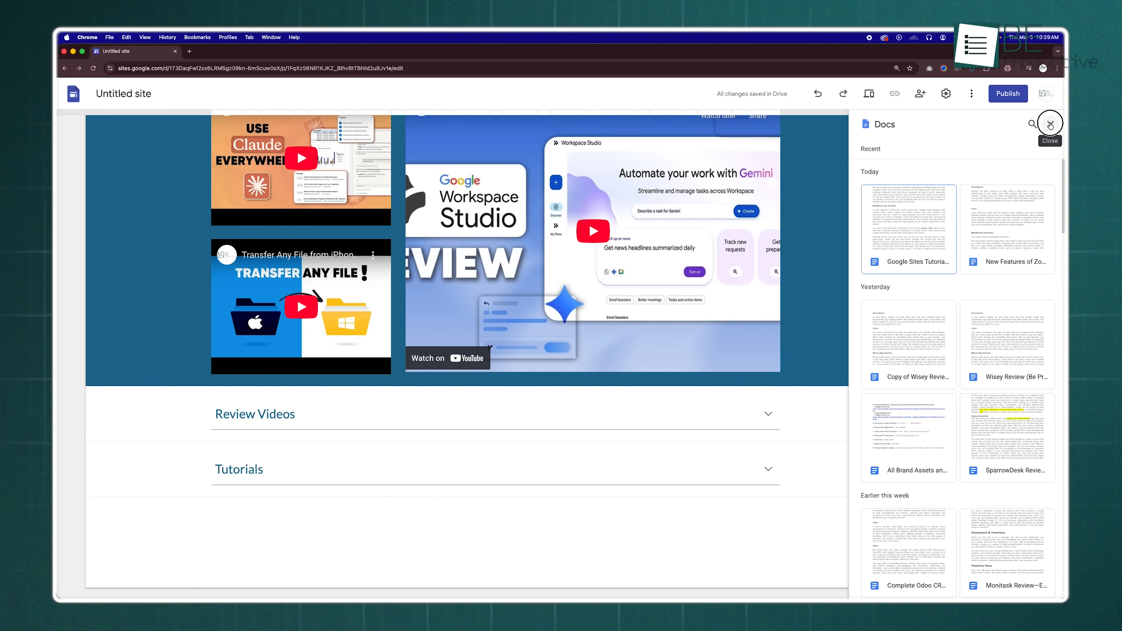
# - Close the Docs list and browse the recent Slides and Sheets files that can be inserted
pyautogui.click(1051, 125)
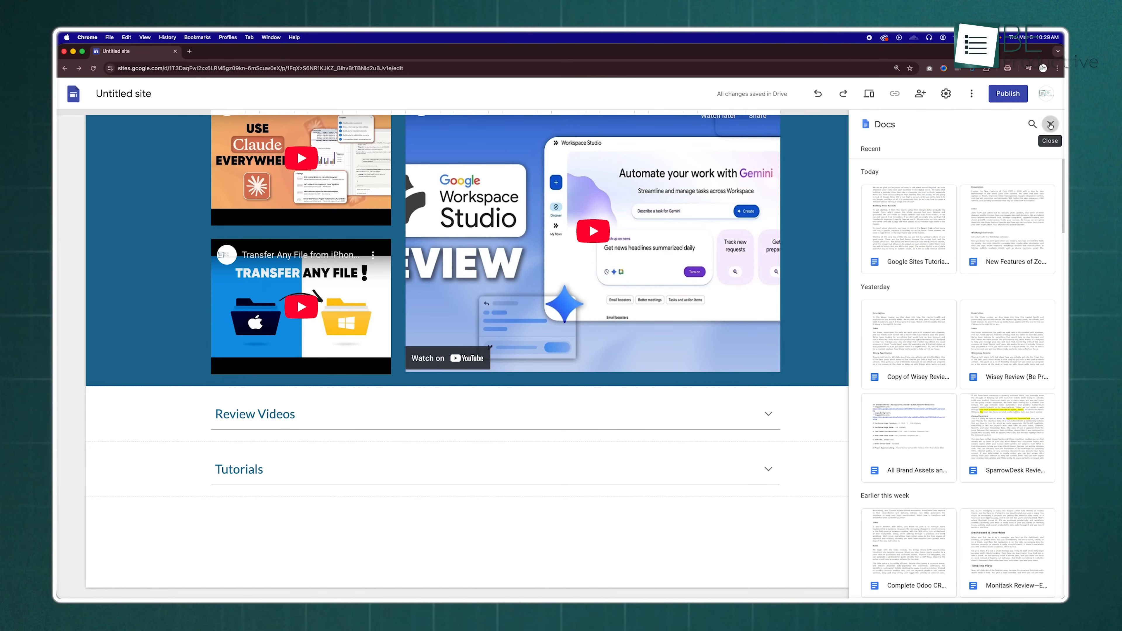
pyautogui.click(981, 510)
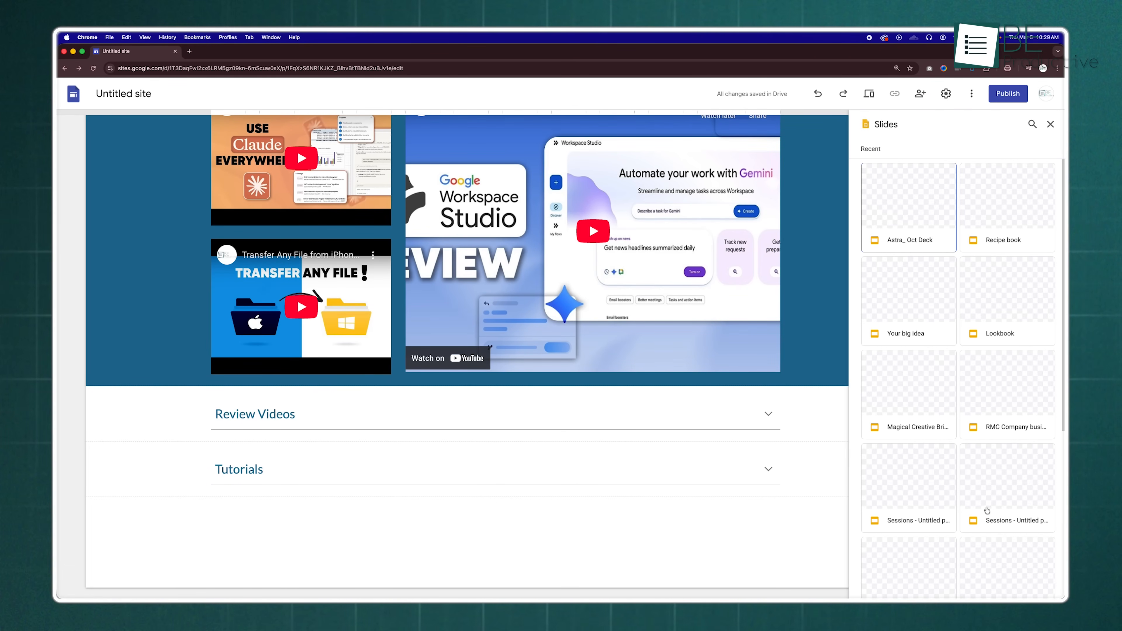
pyautogui.click(1051, 125)
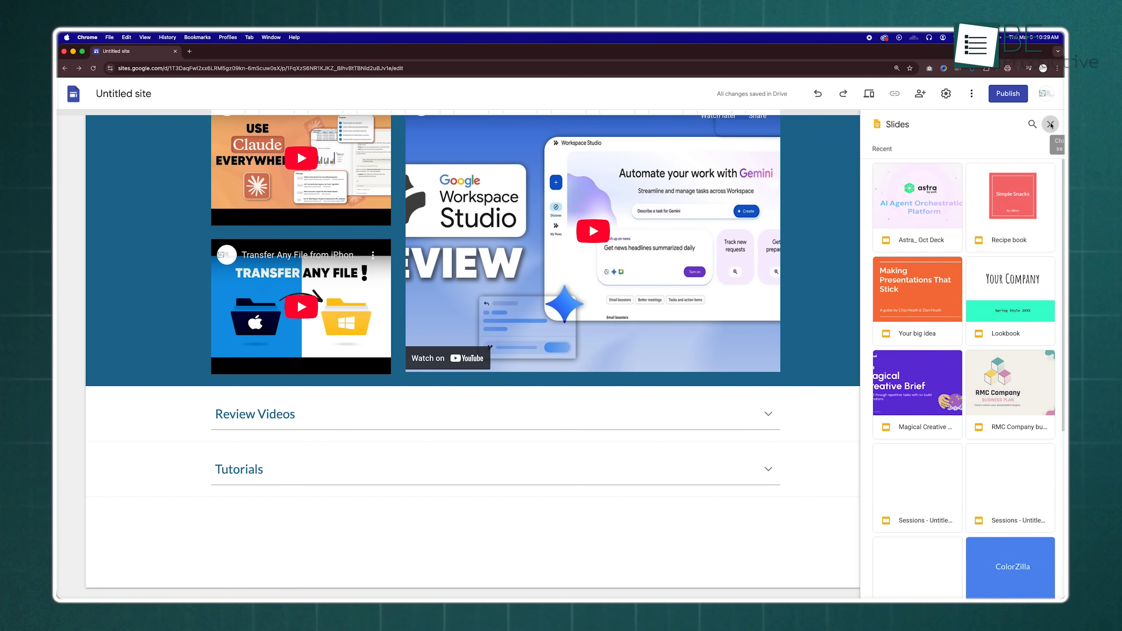
pyautogui.click(982, 535)
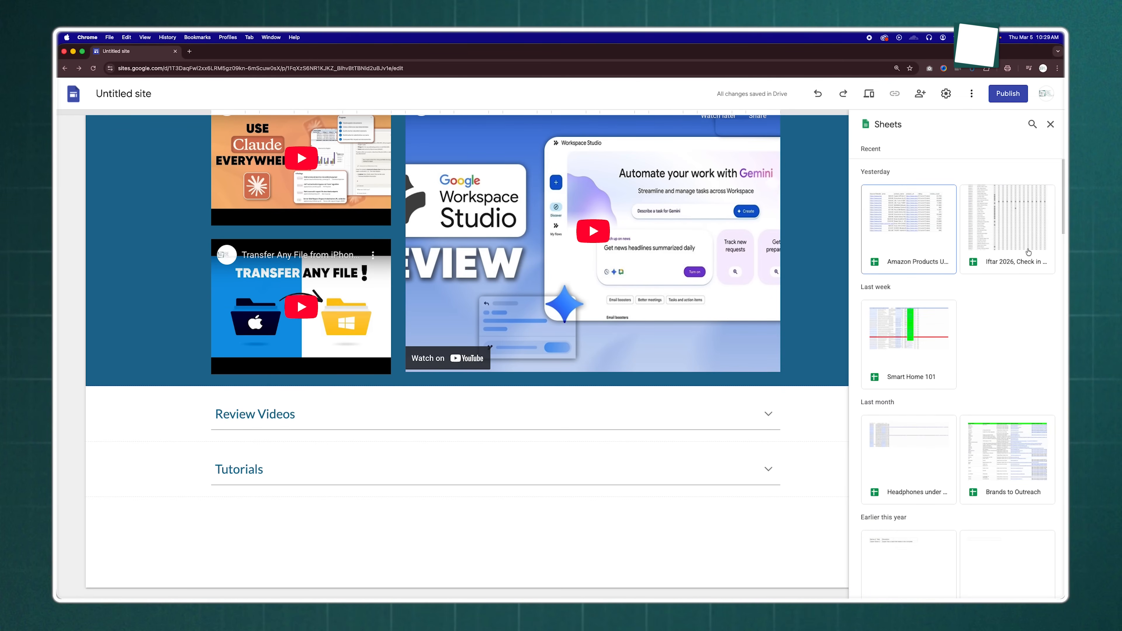
# - Close the Sheets list and add a new page named Contact Us to the site
pyautogui.click(1050, 125)
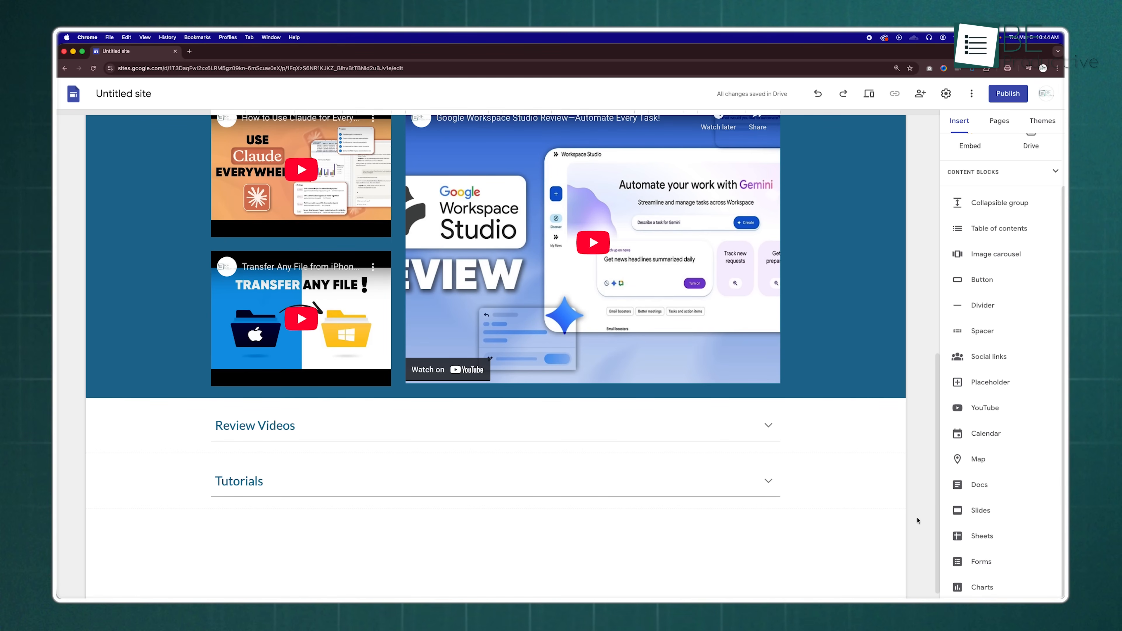
pyautogui.click(1001, 124)
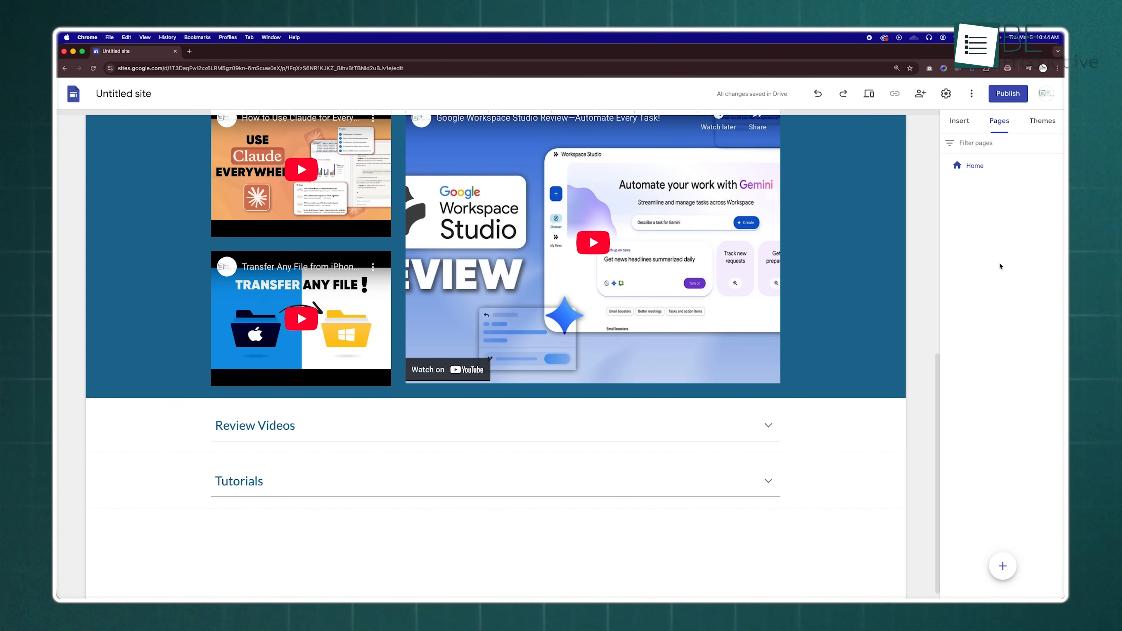
pyautogui.moveTo(1002, 566)
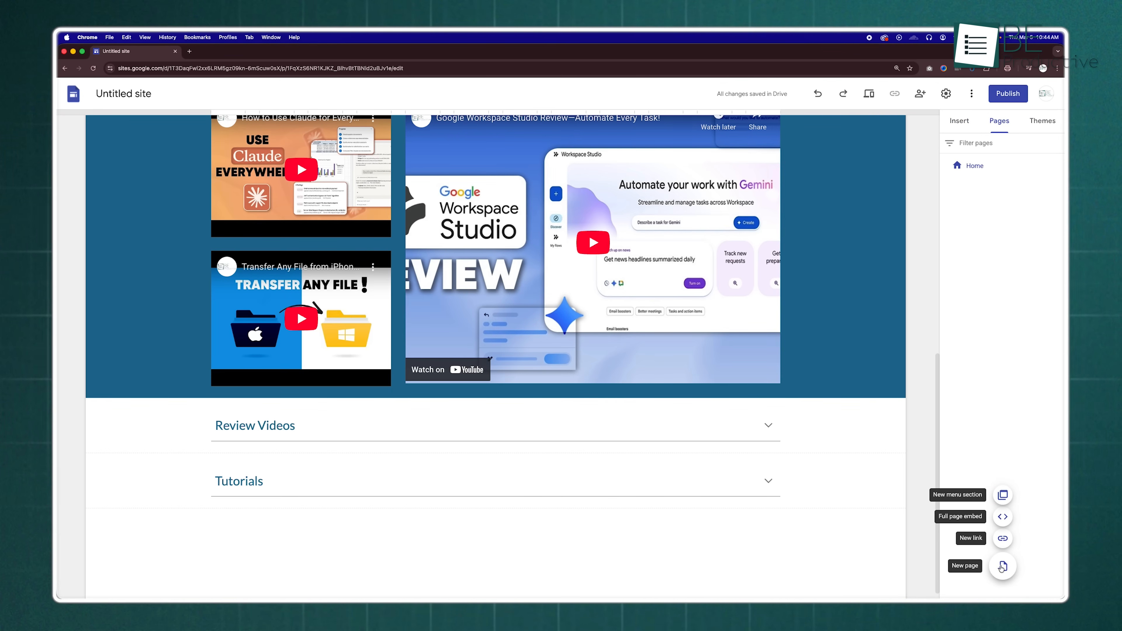
pyautogui.click(1002, 568)
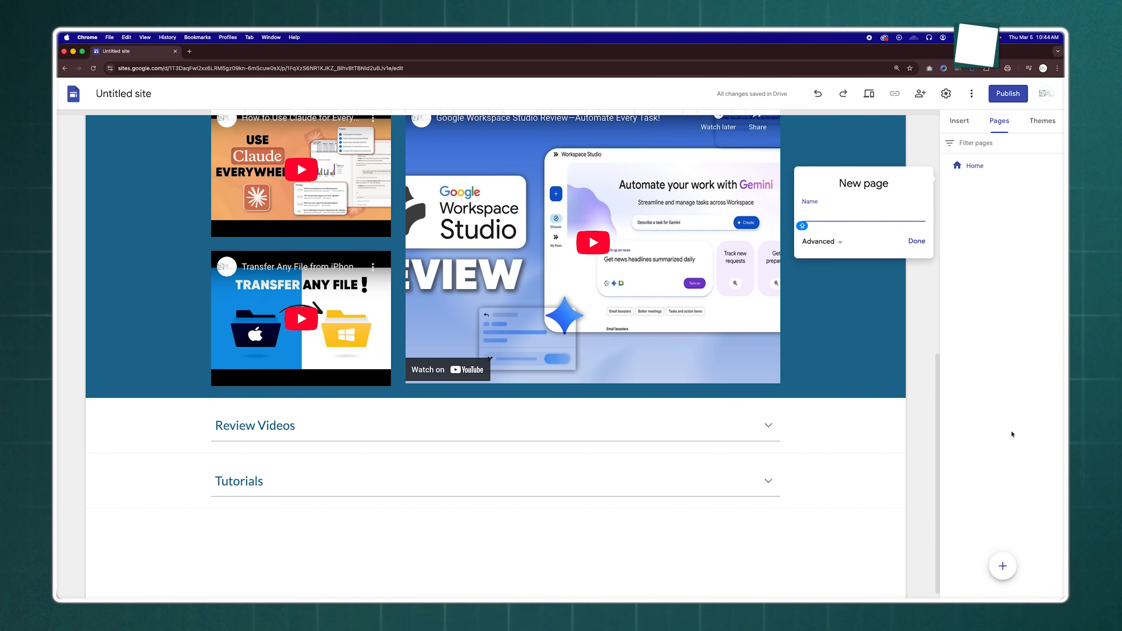
pyautogui.write('Contacr')
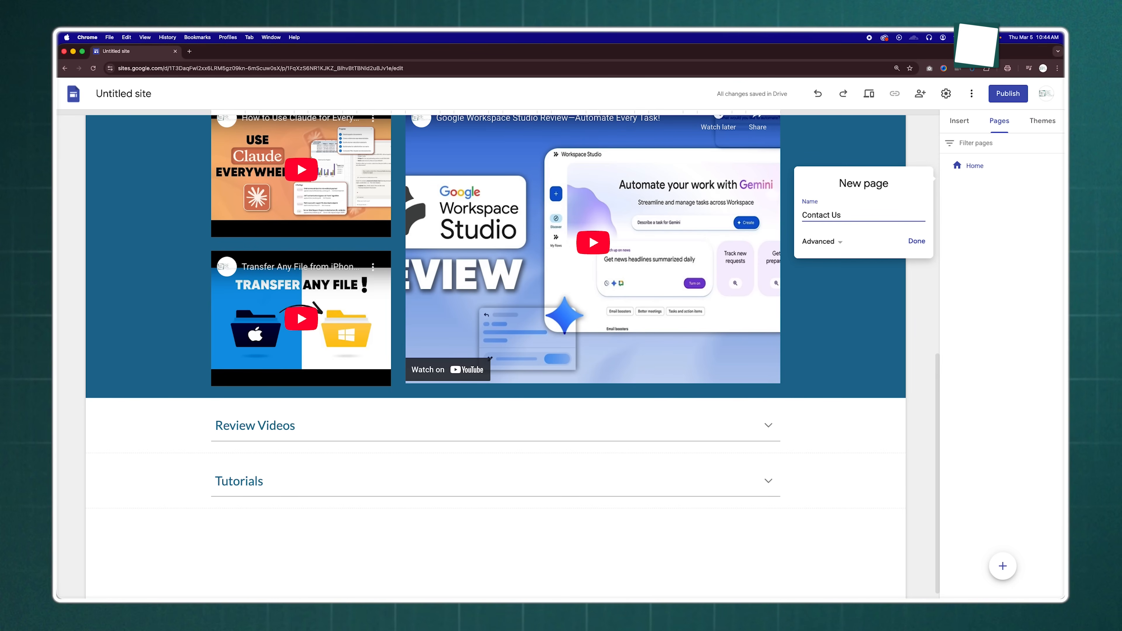
pyautogui.click(825, 239)
pyautogui.click(915, 277)
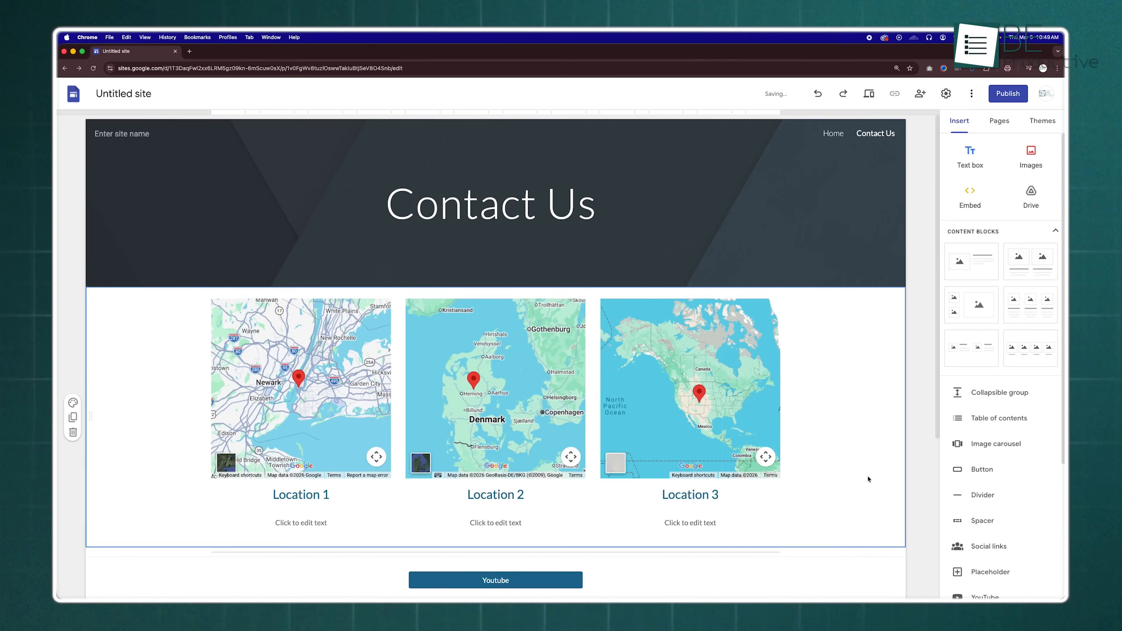
# - Look over the Contact Us page's location maps, Youtube button and topic list, and check the site's page list
pyautogui.scroll(-4, 880, 476)
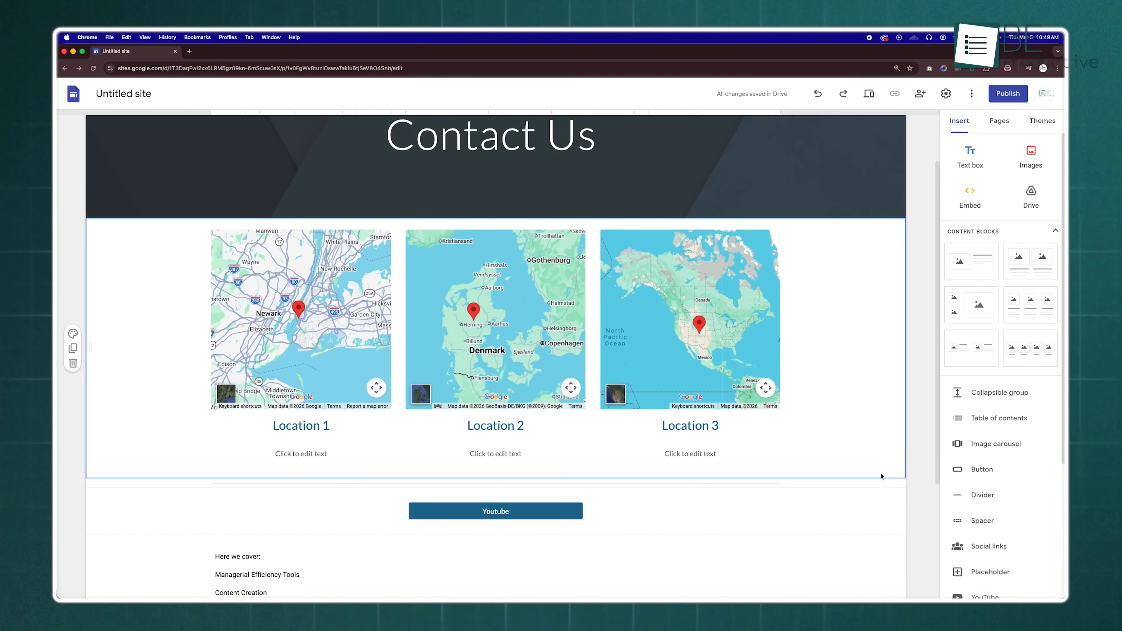
pyautogui.scroll(-1, 881, 476)
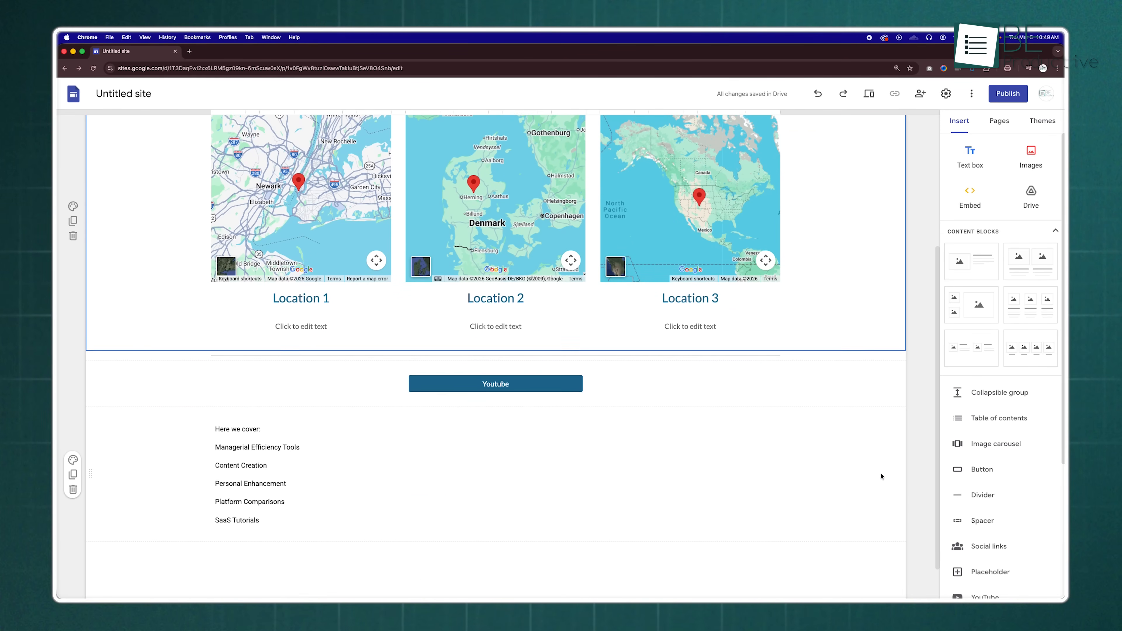
pyautogui.scroll(3, 881, 477)
pyautogui.scroll(2, 881, 476)
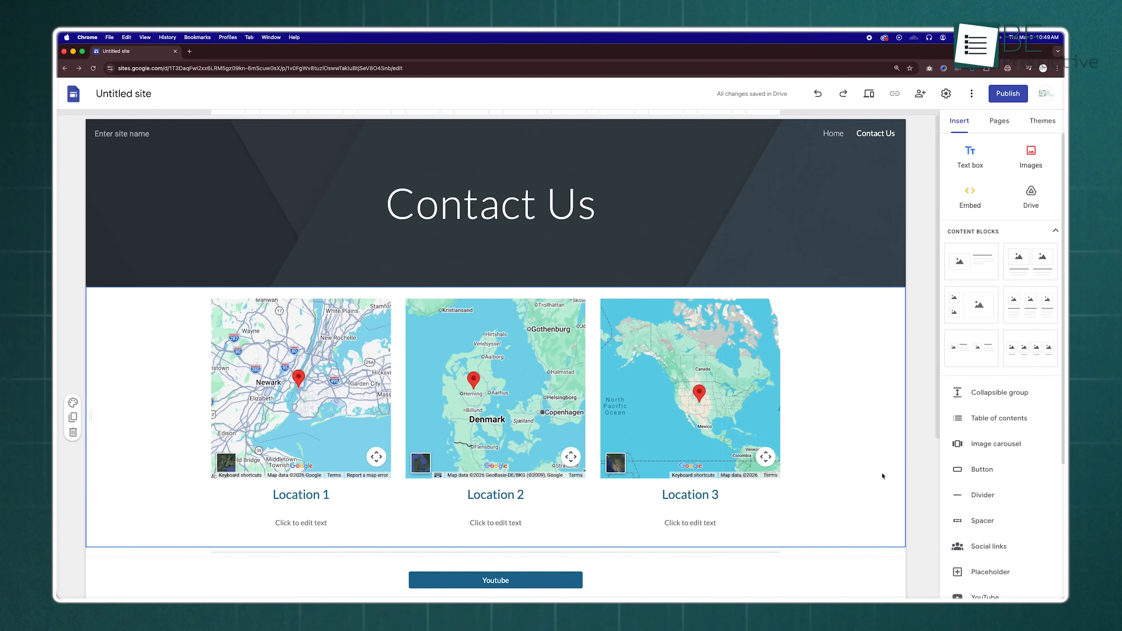
pyautogui.click(1000, 121)
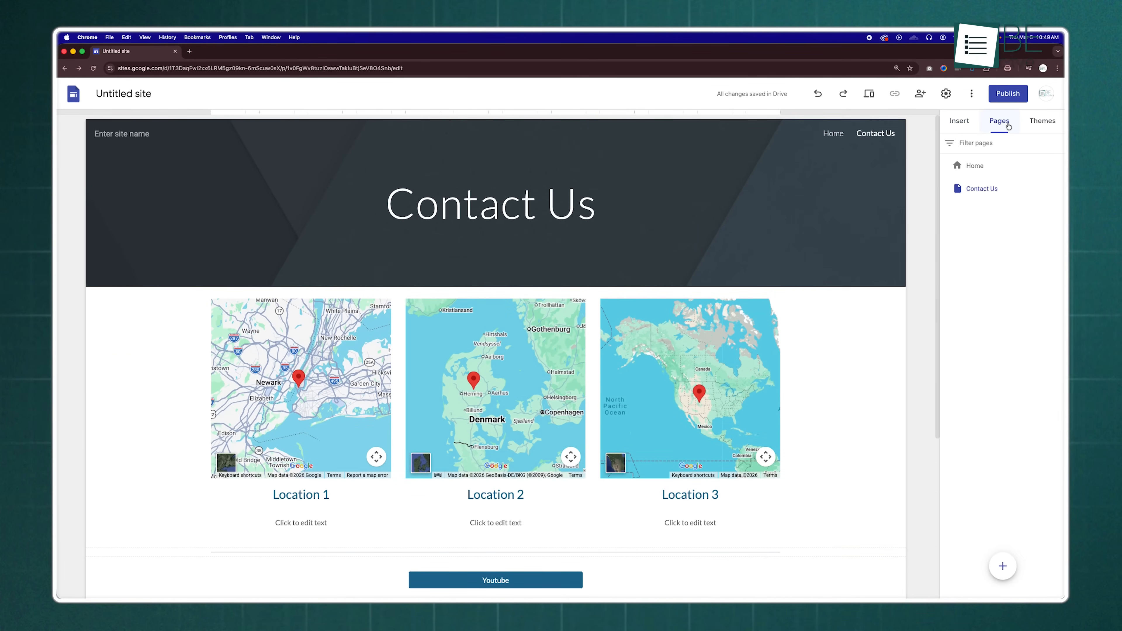
# - Try the Aristotle, Diplomat and Level themes on the site, and apply the Impression theme
pyautogui.click(1036, 125)
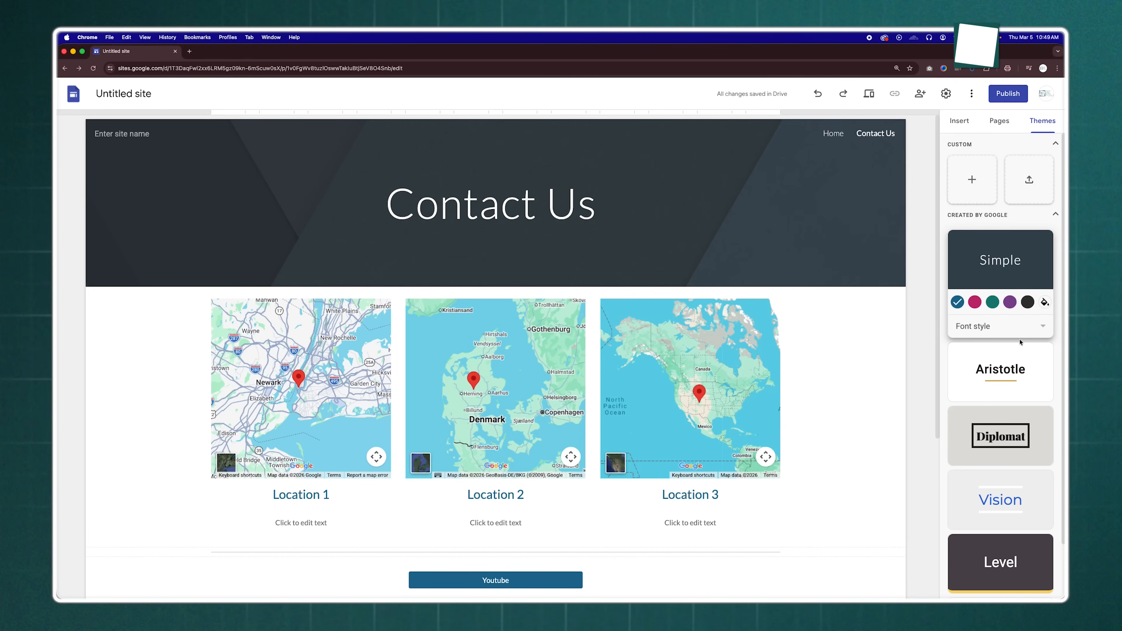
pyautogui.scroll(-3, 1019, 362)
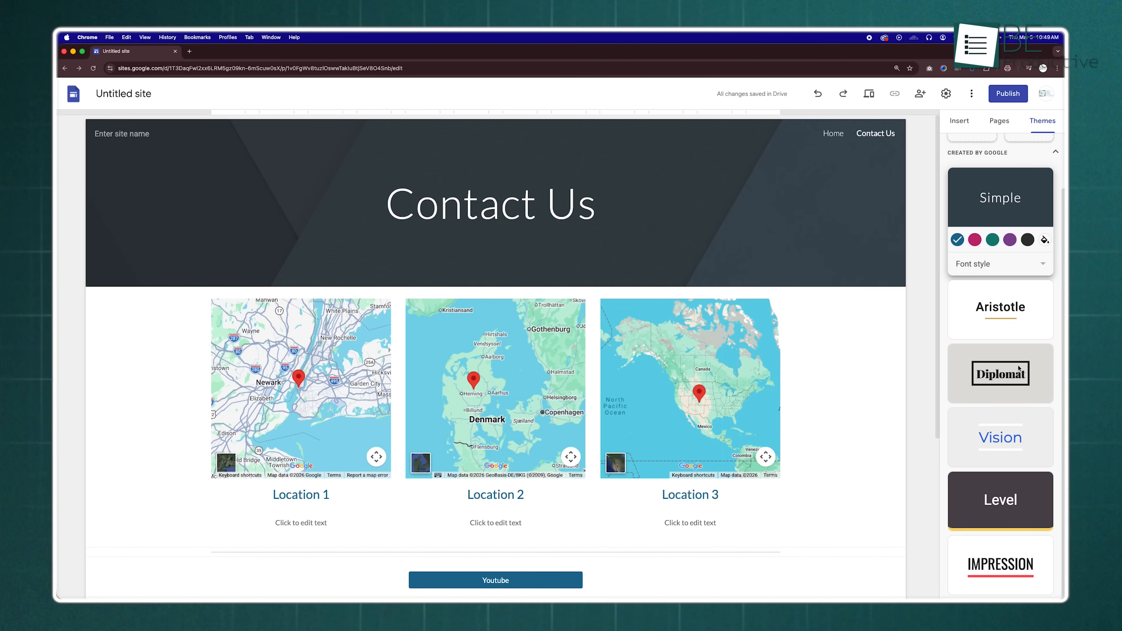
pyautogui.click(1007, 315)
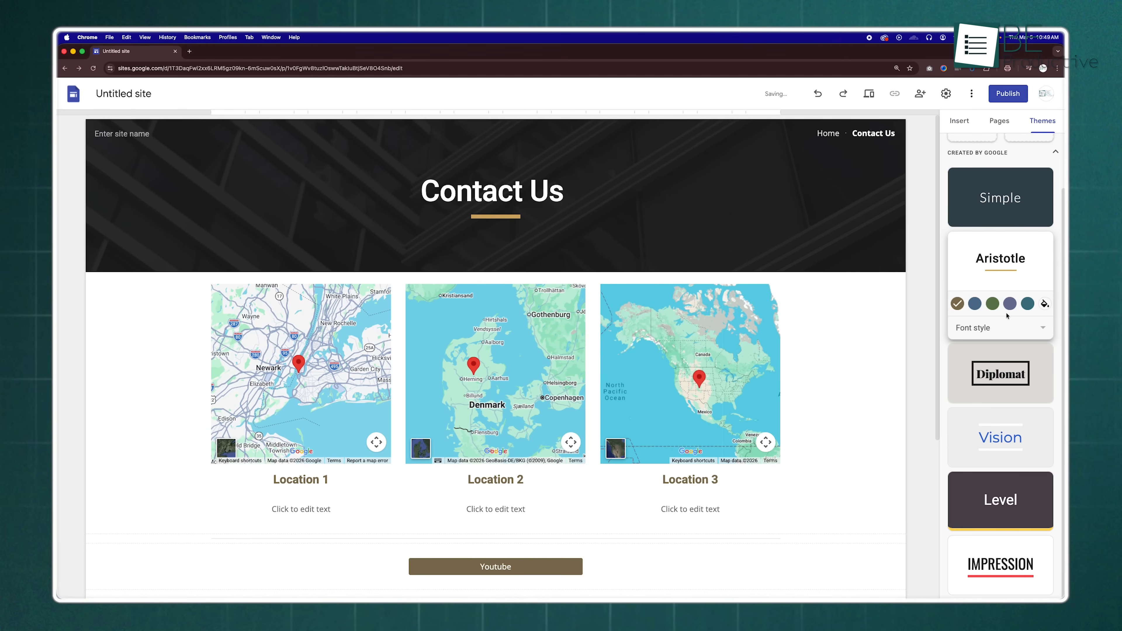
pyautogui.scroll(3, 1009, 336)
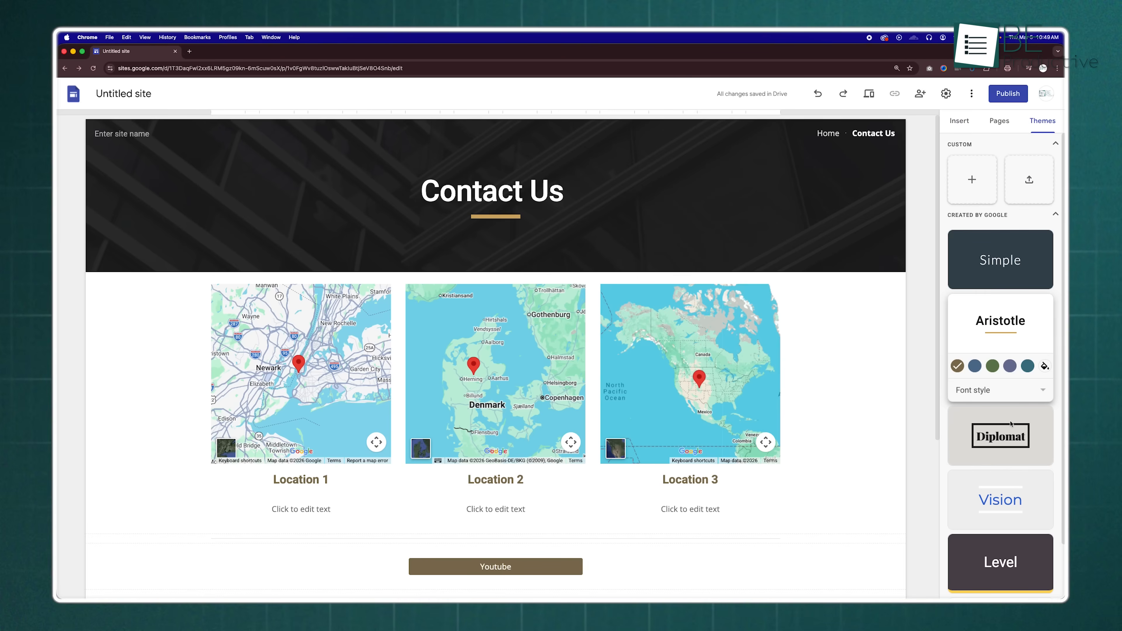
pyautogui.click(1011, 423)
pyautogui.scroll(-3, 1016, 465)
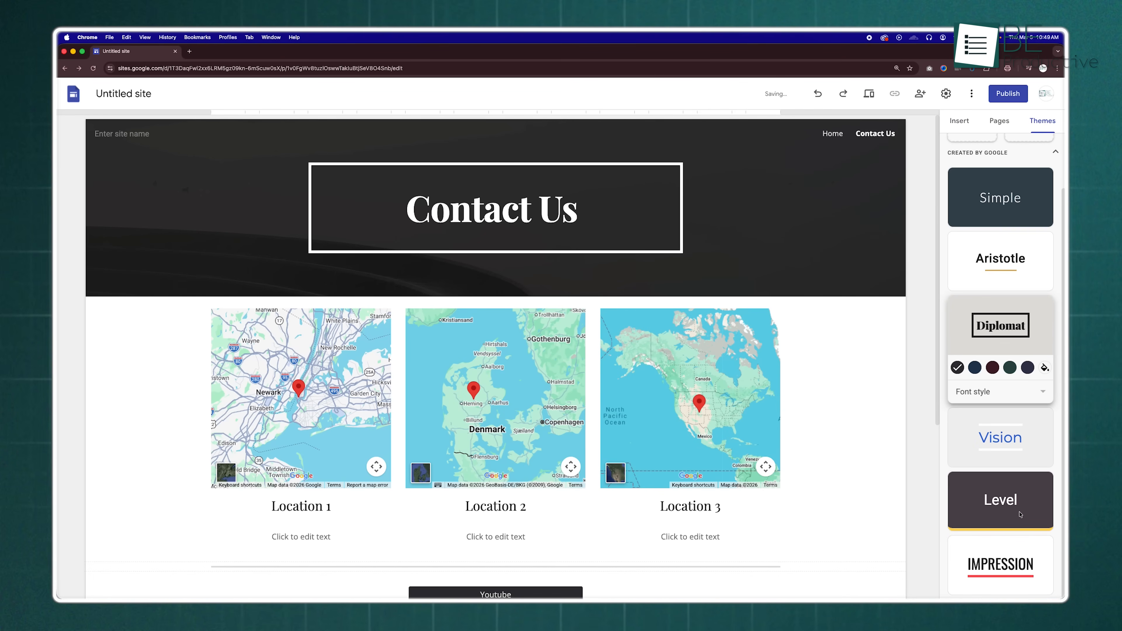
pyautogui.click(1021, 514)
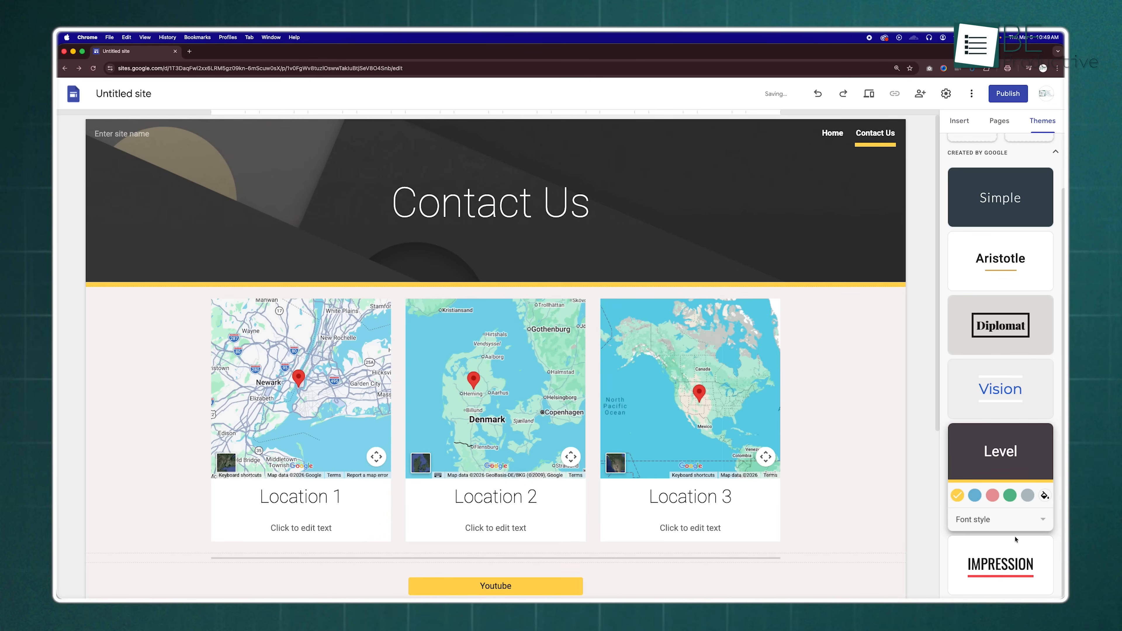
pyautogui.click(1010, 568)
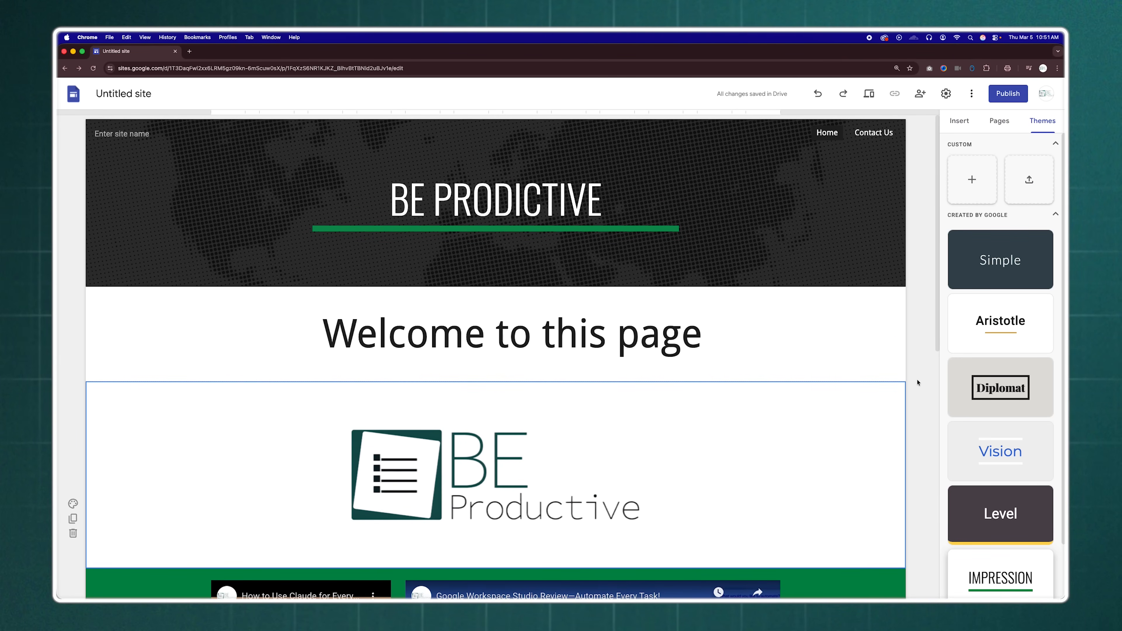
# - Preview the site and examine the home page from its header to the collapsible groups
pyautogui.click(869, 93)
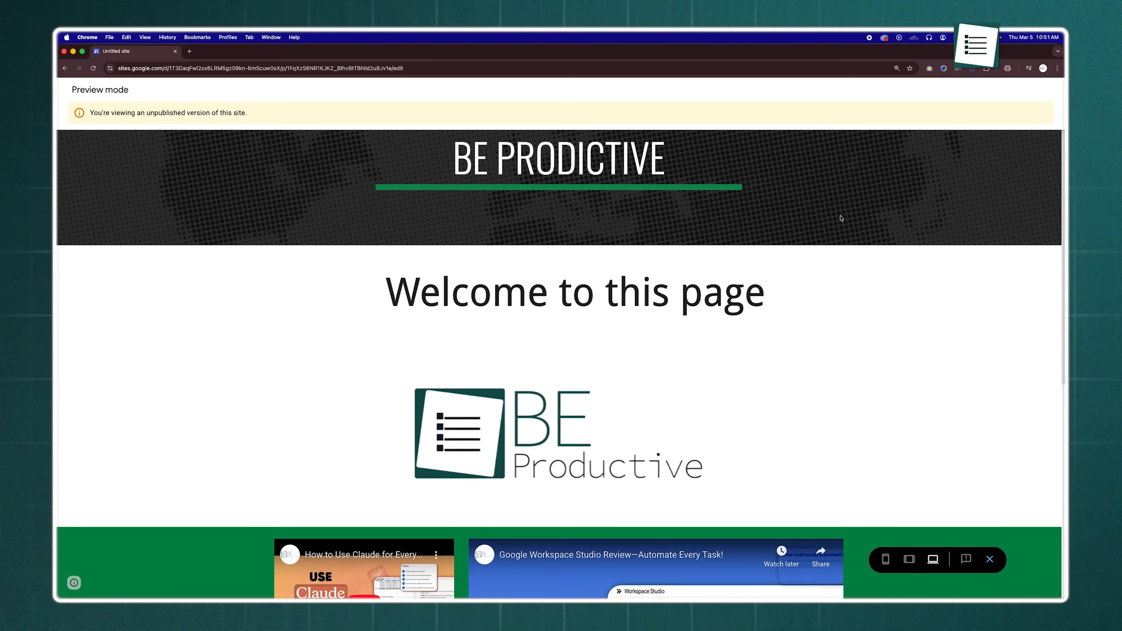
pyautogui.scroll(-5, 840, 224)
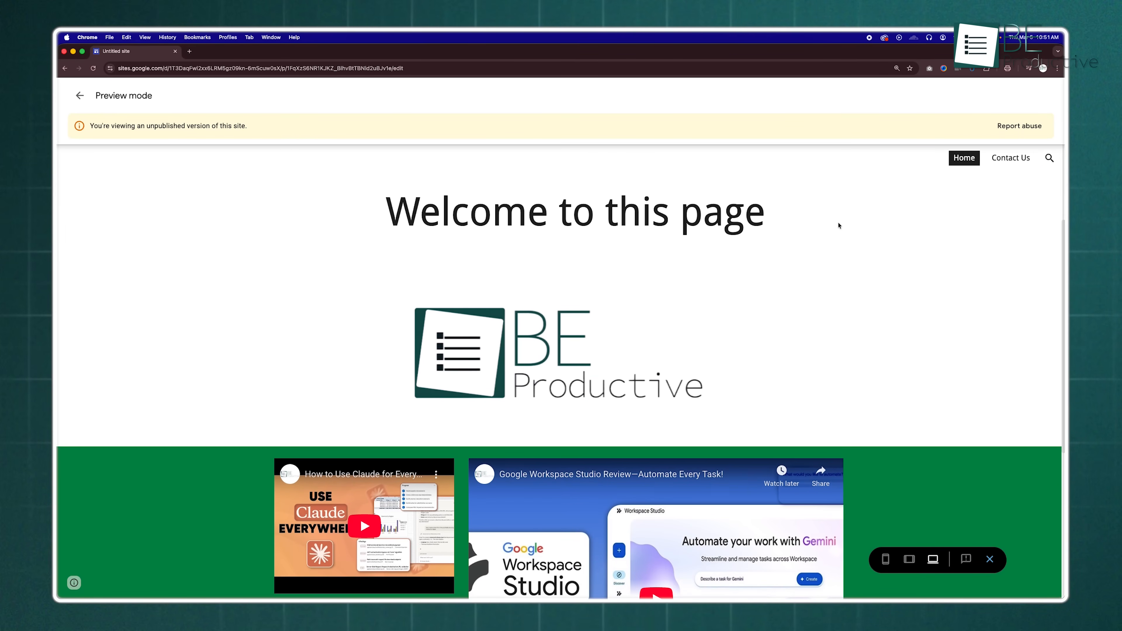
pyautogui.scroll(-4, 838, 226)
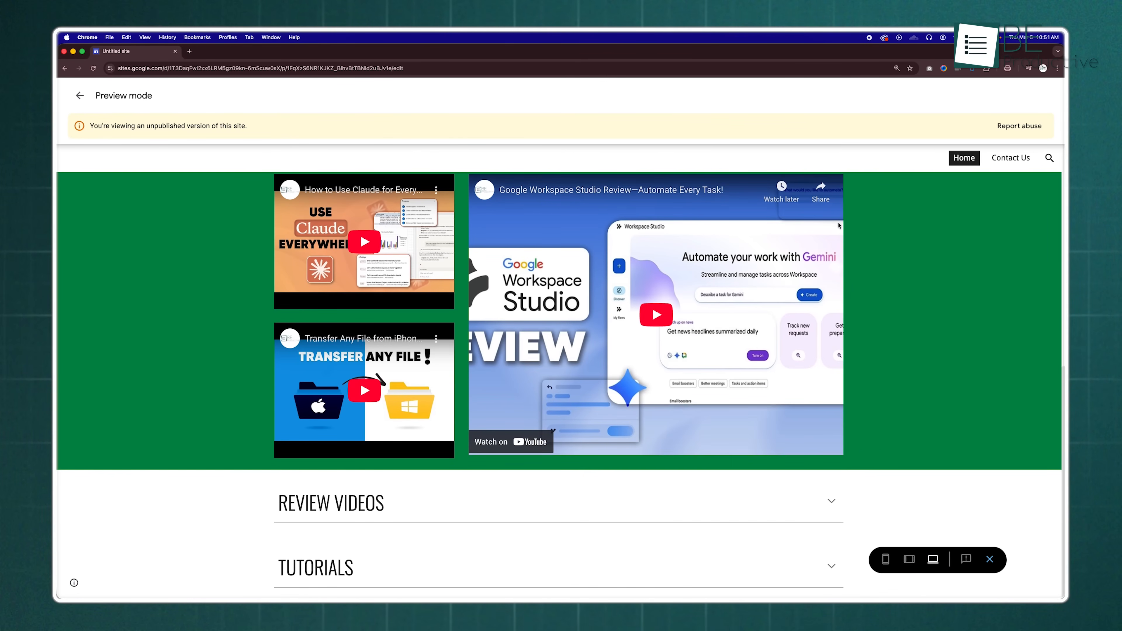
# - Check the home page in the phone-size preview, expanding and collapsing the Review Videos group
pyautogui.click(886, 559)
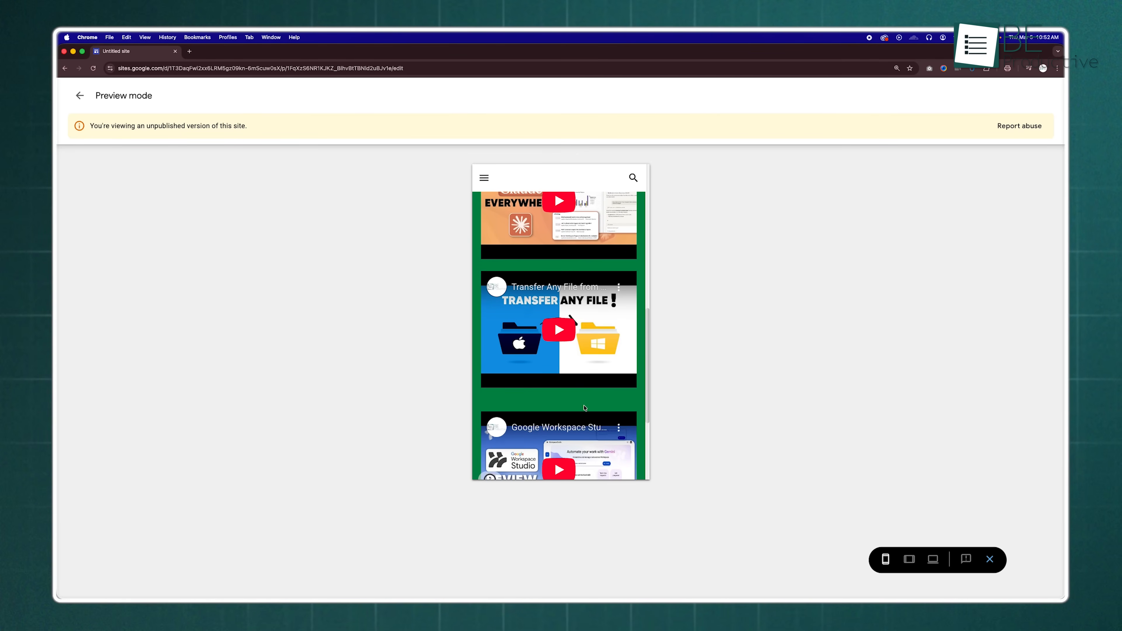
pyautogui.scroll(-4, 584, 408)
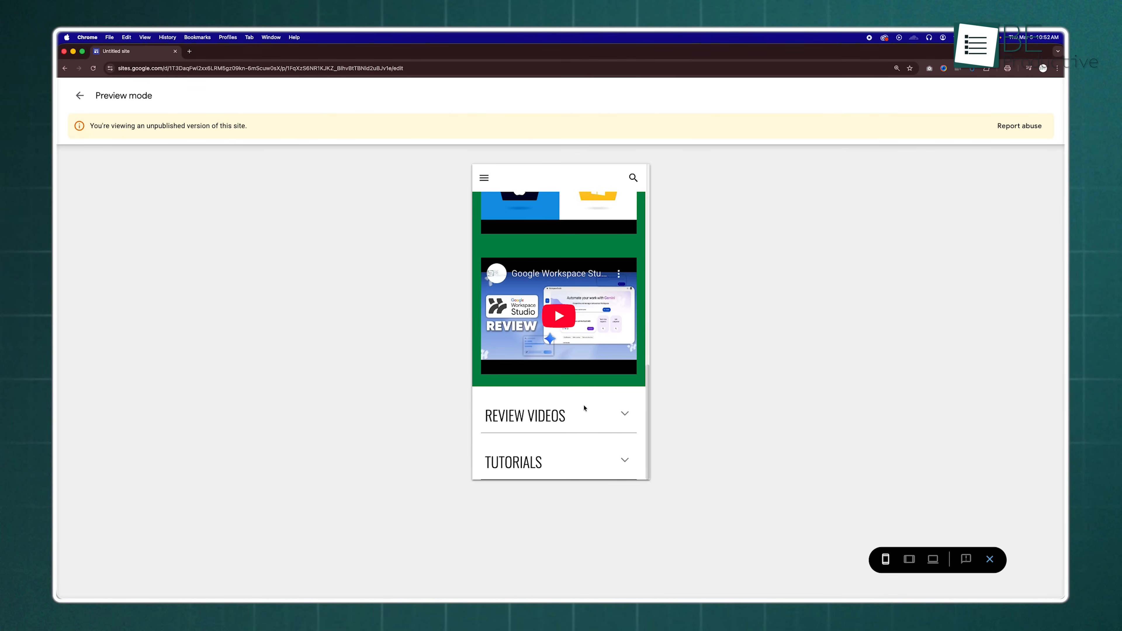
pyautogui.click(622, 415)
pyautogui.scroll(-2, 628, 398)
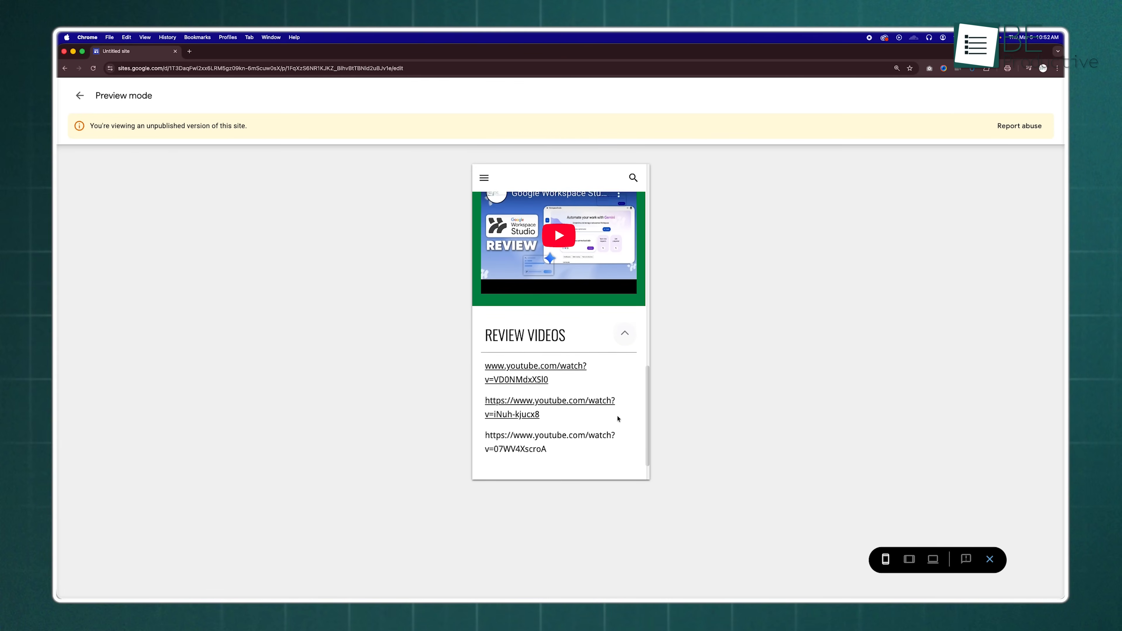
pyautogui.click(625, 336)
# - Return the preview to the large-screen size, check the top of the home page, and exit the preview
pyautogui.click(932, 559)
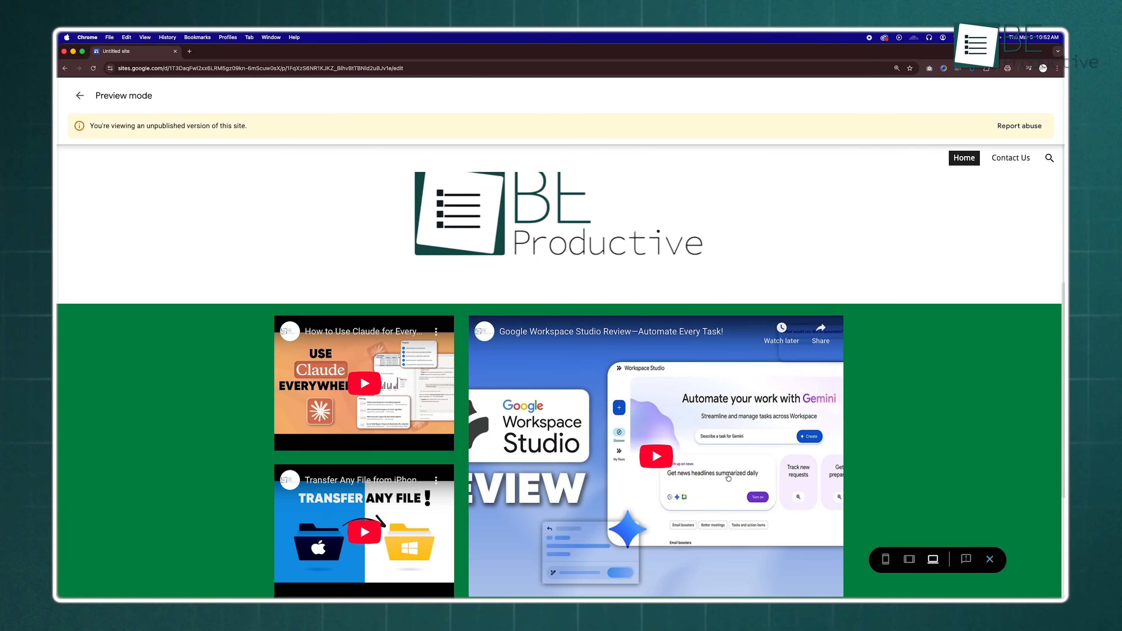
pyautogui.scroll(6, 728, 478)
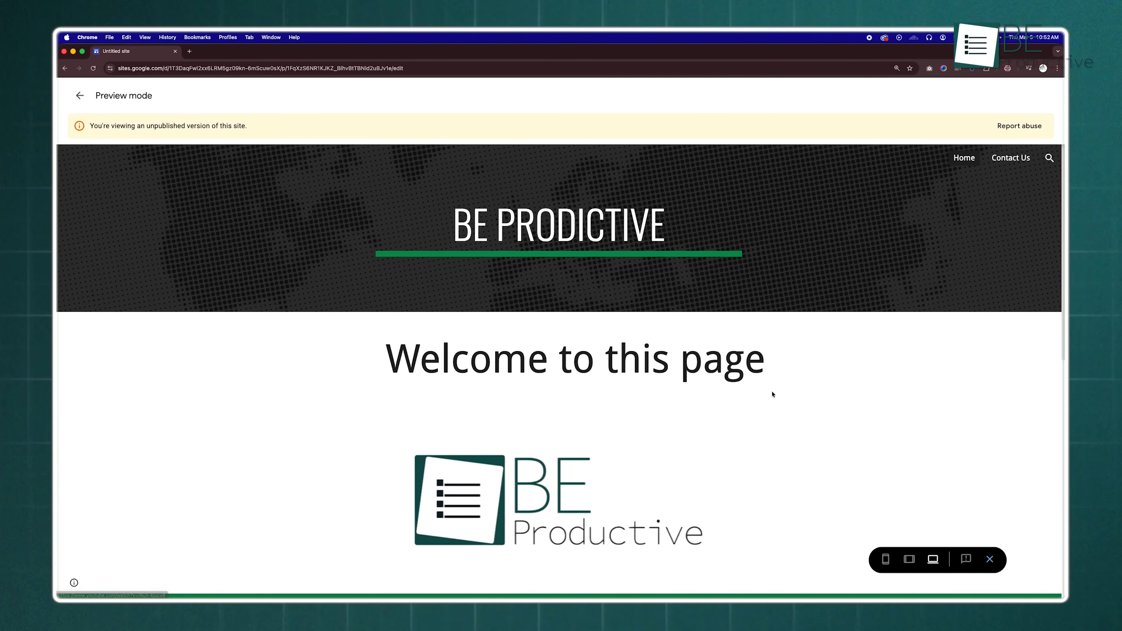
pyautogui.click(86, 96)
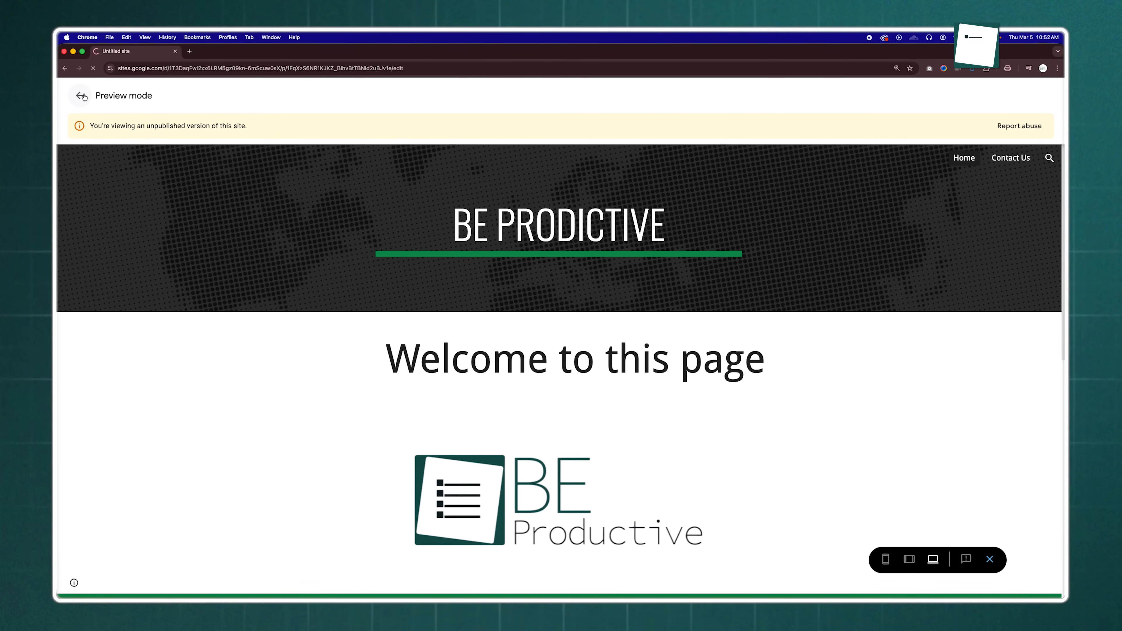